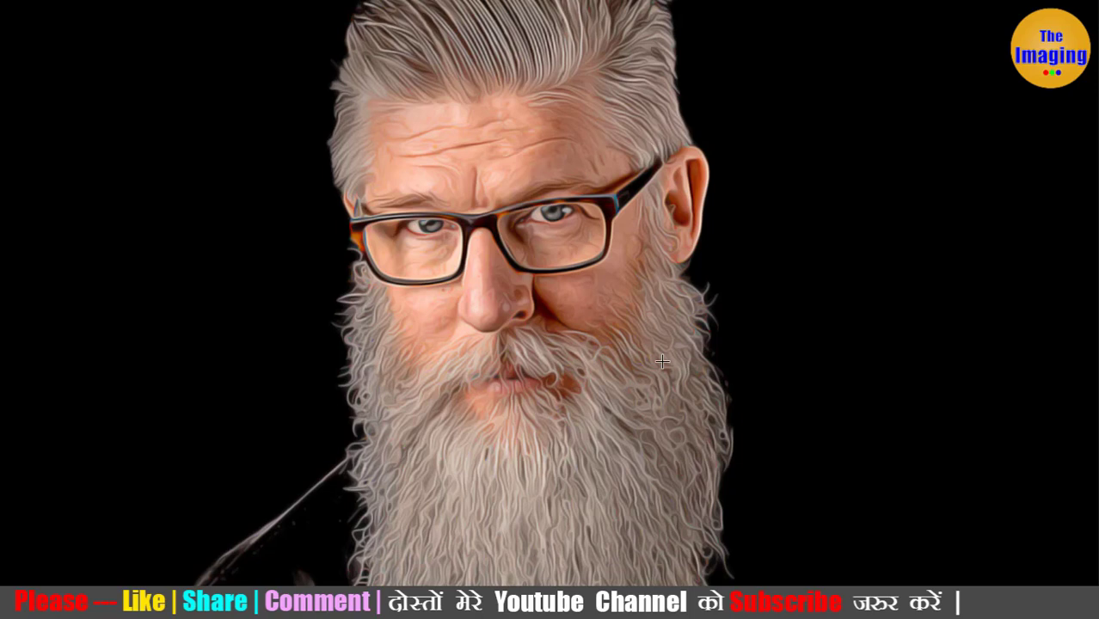
Compare the original photo with the oil-paint version by toggling undo and redo
key("ctrl+z")
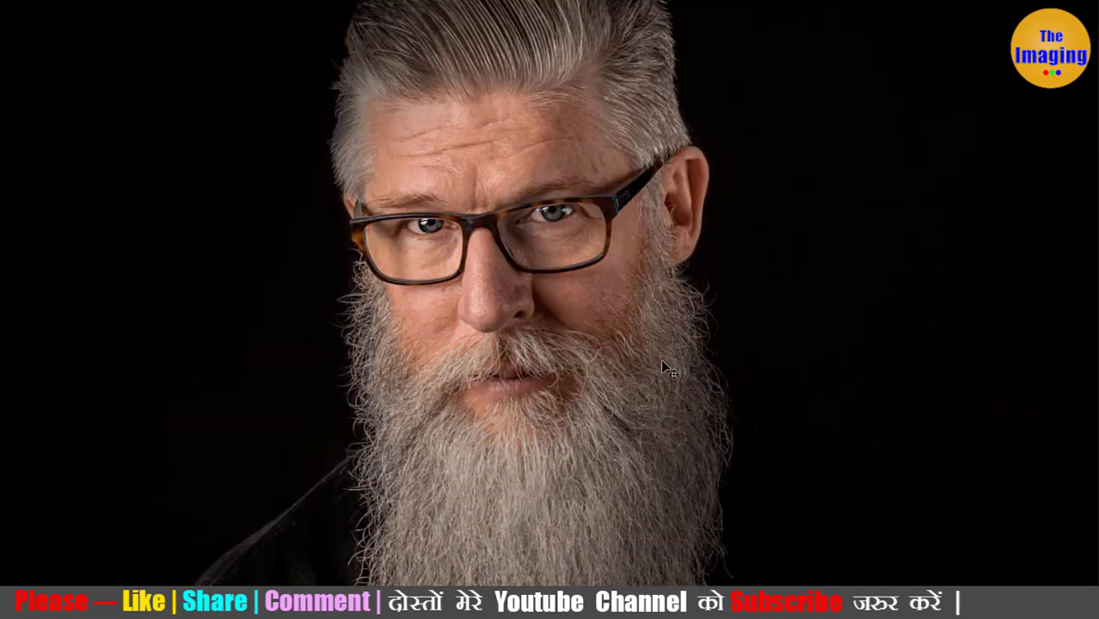
key("ctrl+z")
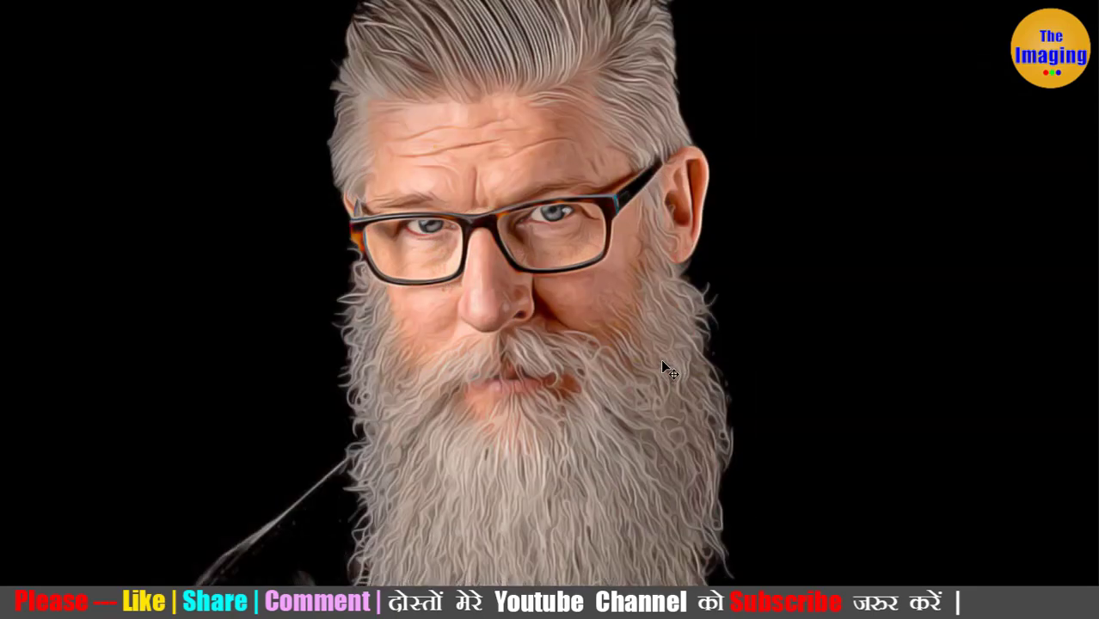
key("ctrl+z")
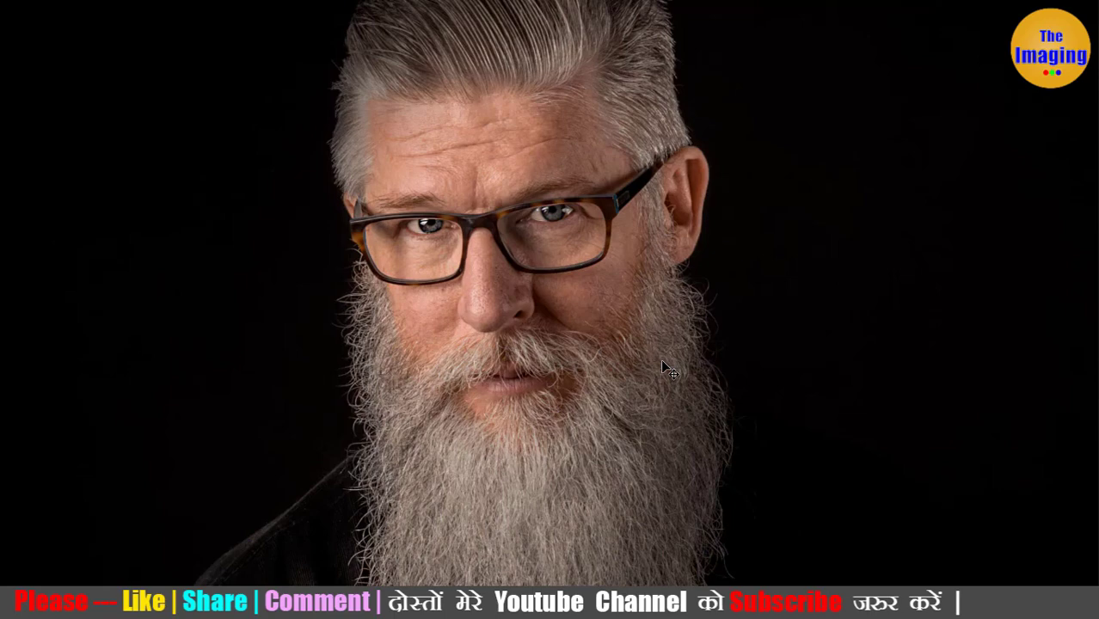
key("ctrl+z")
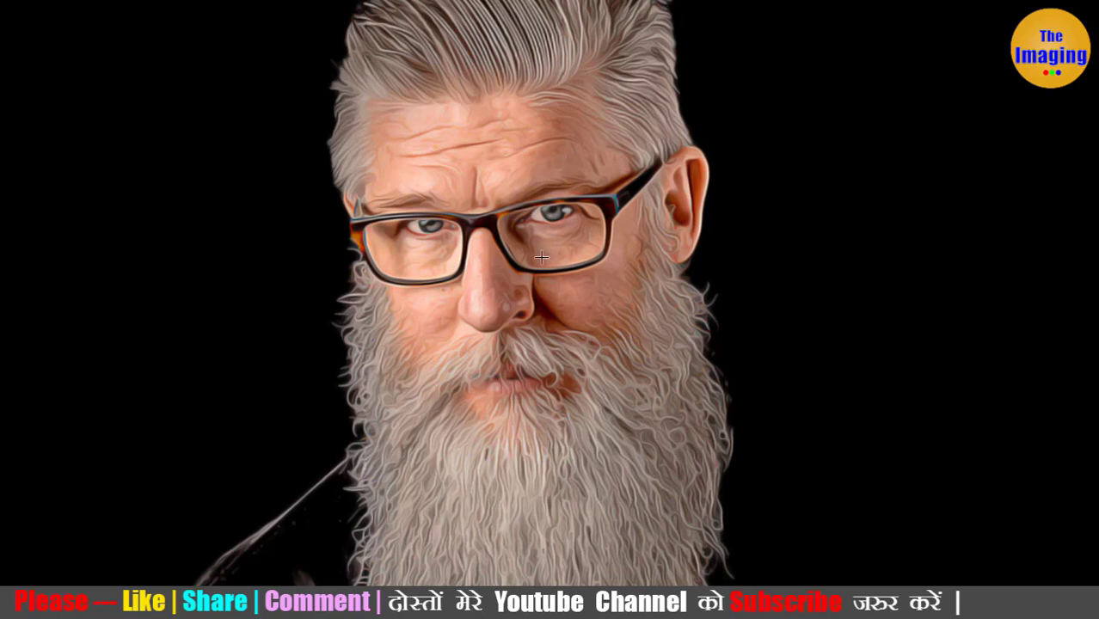
Exit full-screen preview, zoom out to the whole image, and glance at the Filter menu
key("f")
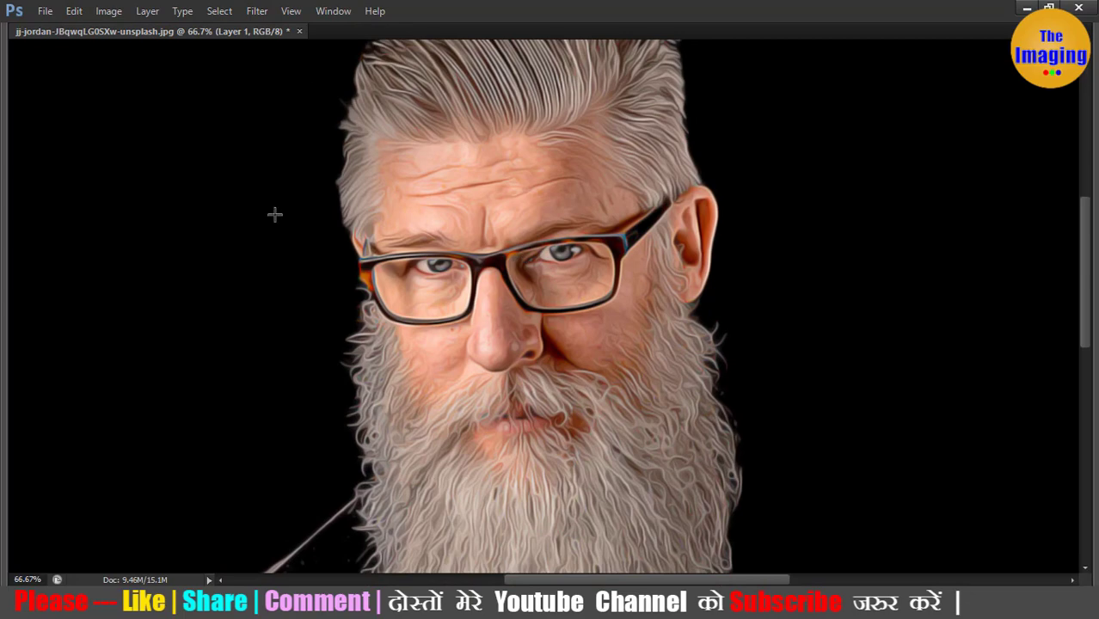
key("ctrl+minus")
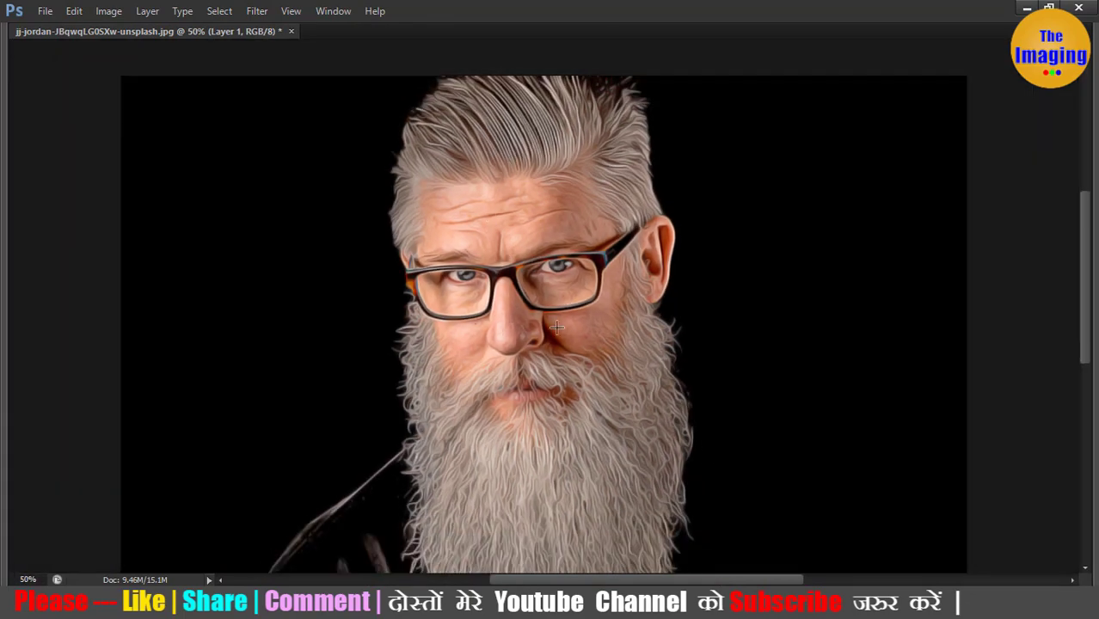
scroll(609, 366, "down", 2)
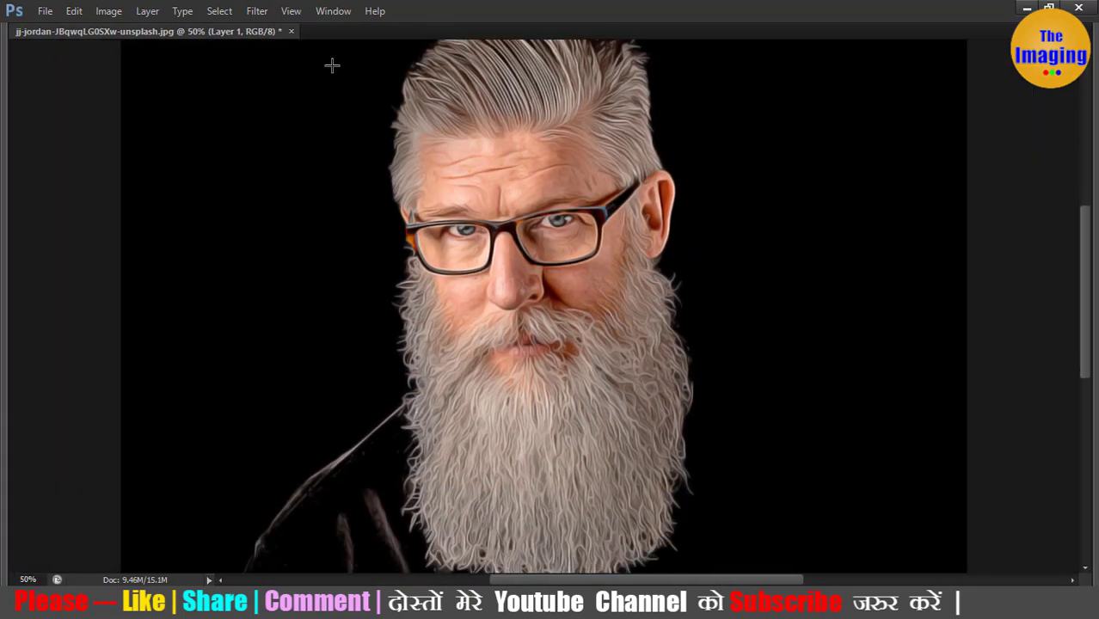
left_click(257, 10)
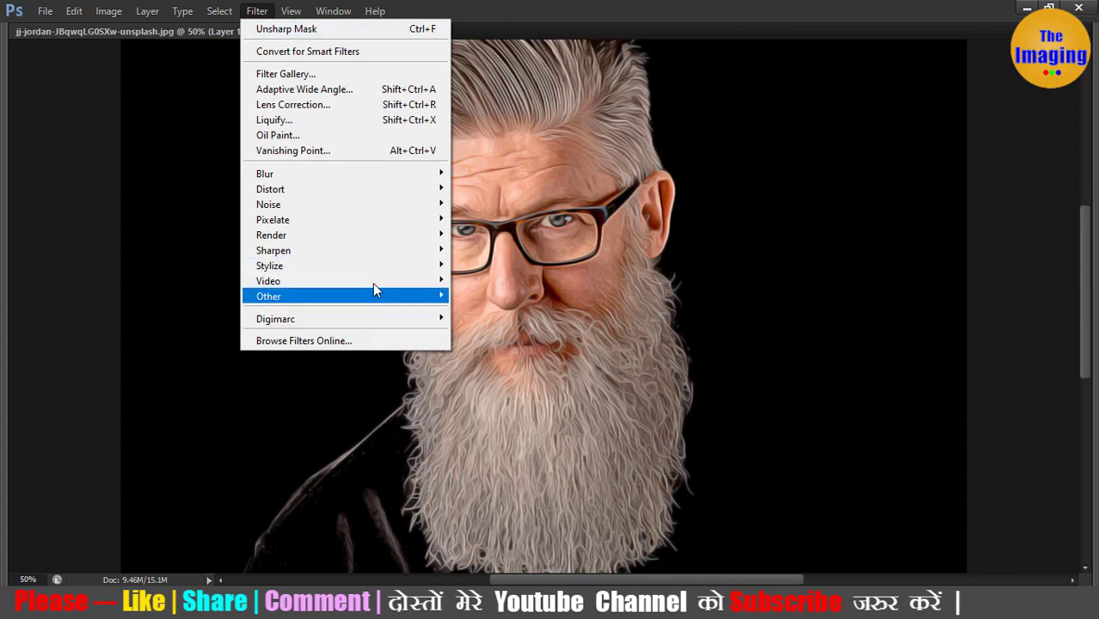
left_click(375, 13)
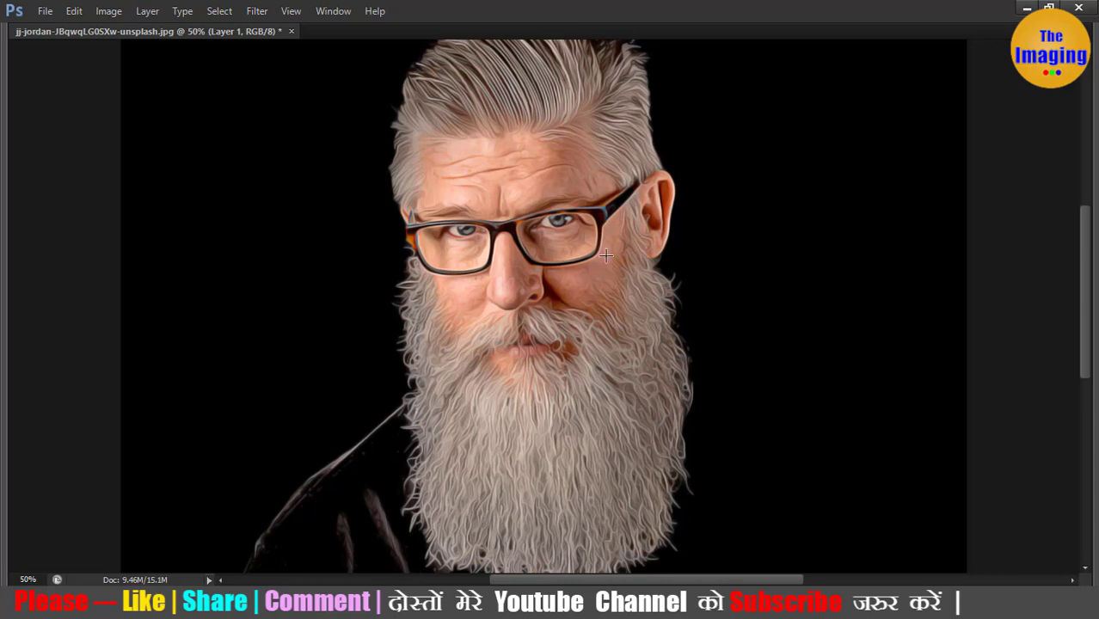
Show the panels, delete the oil-paint Layer 1, and duplicate Background as a fresh Layer 1
key("Tab")
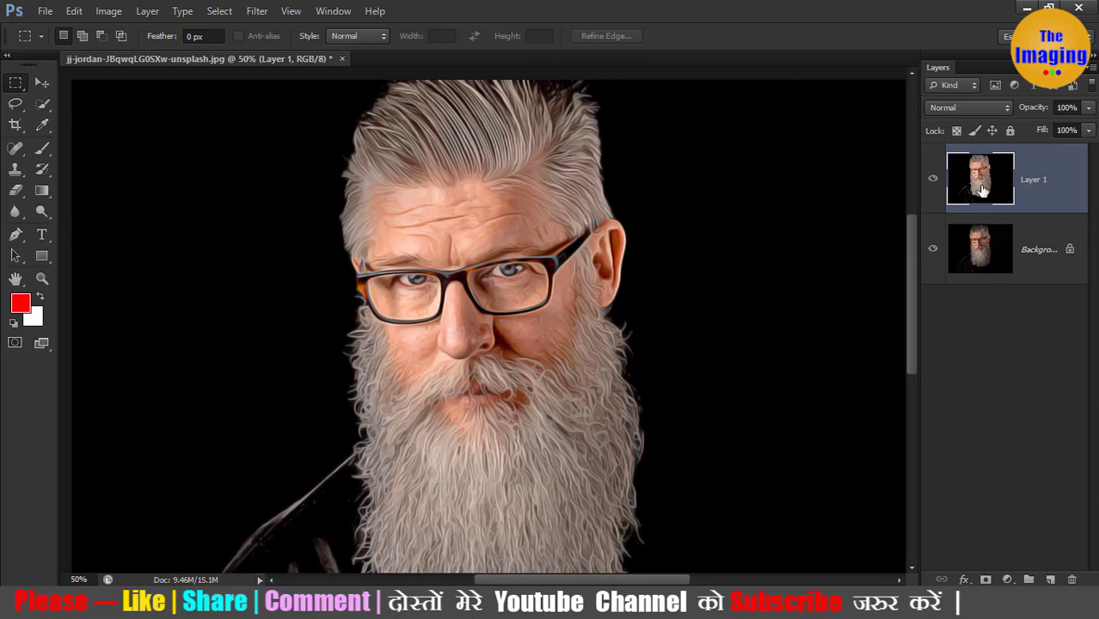
key("Delete")
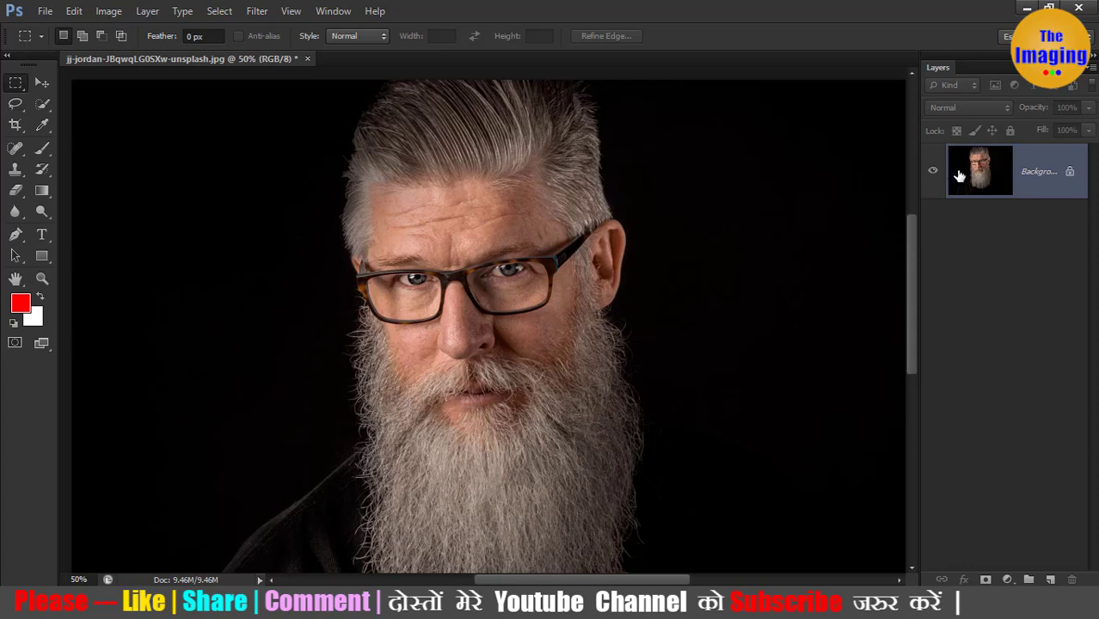
key("ctrl+j")
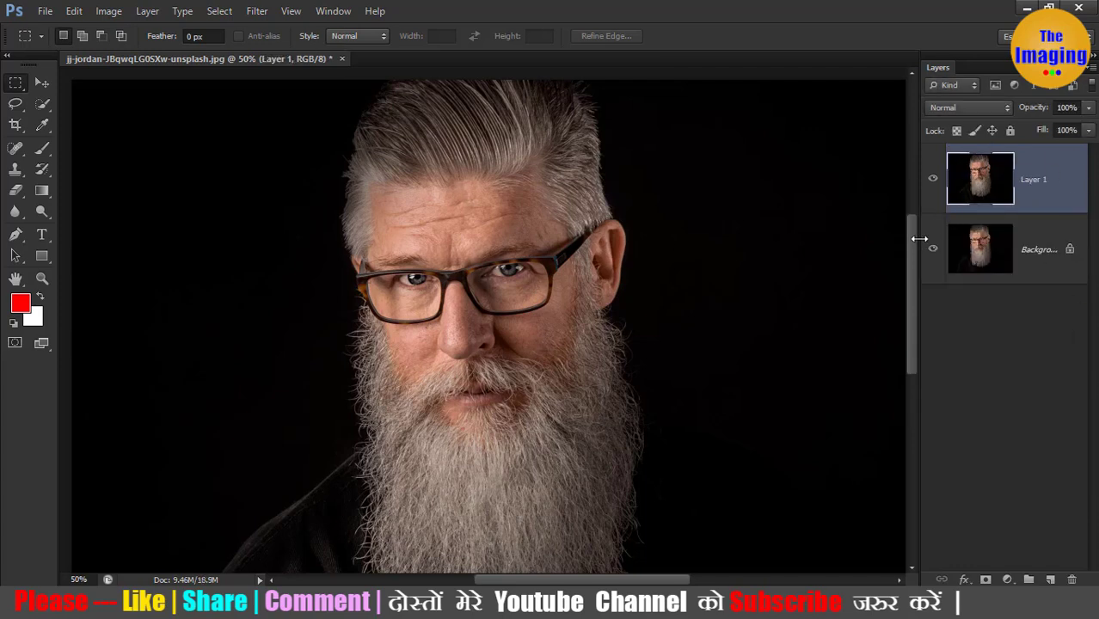
left_click_drag(919, 238, 879, 238)
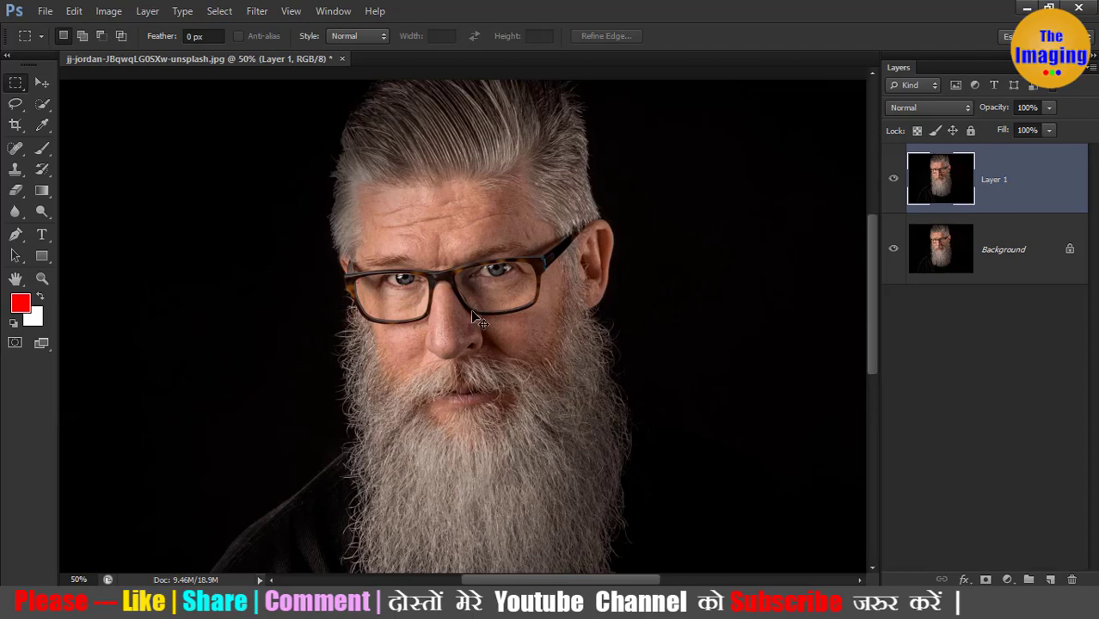
key("ctrl+l")
Apply Levels to Layer 1 with input values 7, 1.14 and 234
mouse_move(783, 86)
left_mouse_down()
mouse_move(180, 124)
mouse_move(701, 142)
left_mouse_up()
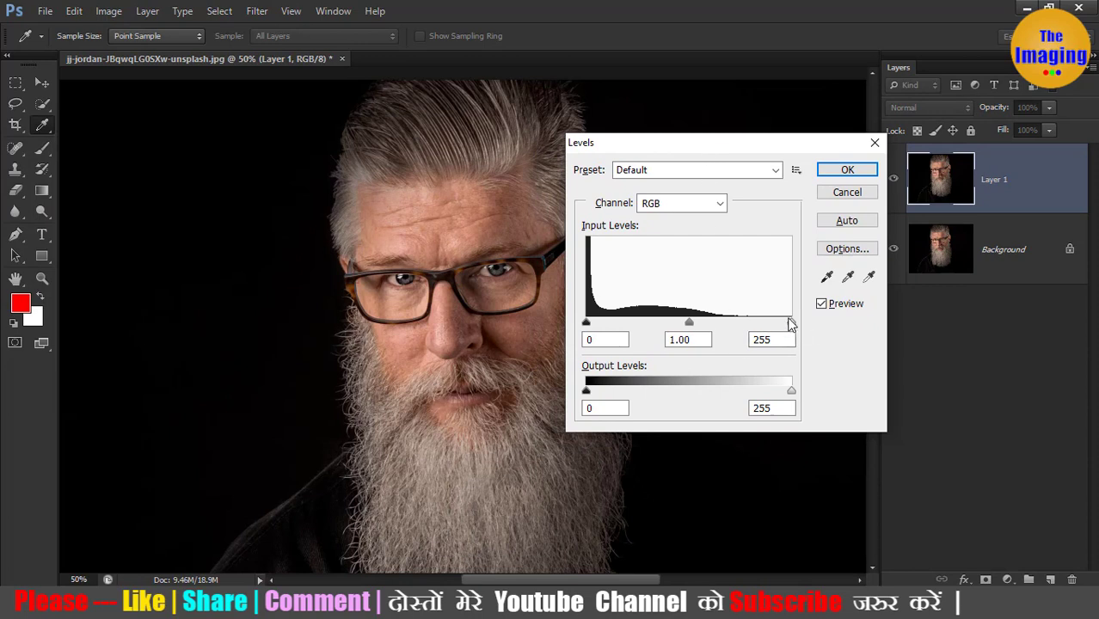
left_click_drag(791, 323, 775, 324)
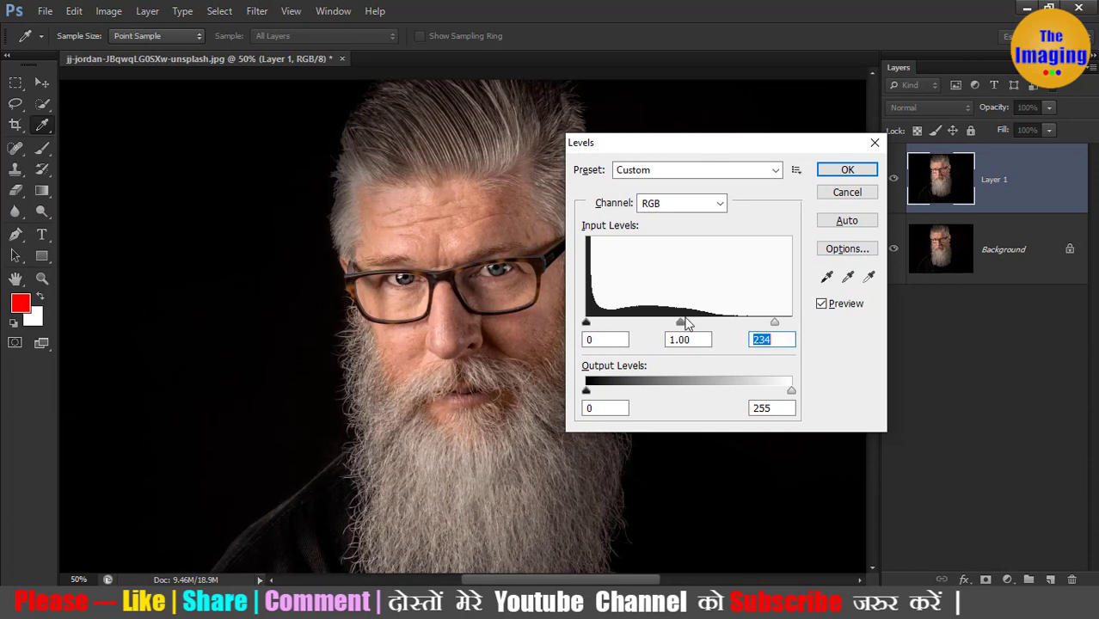
left_click_drag(684, 322, 671, 323)
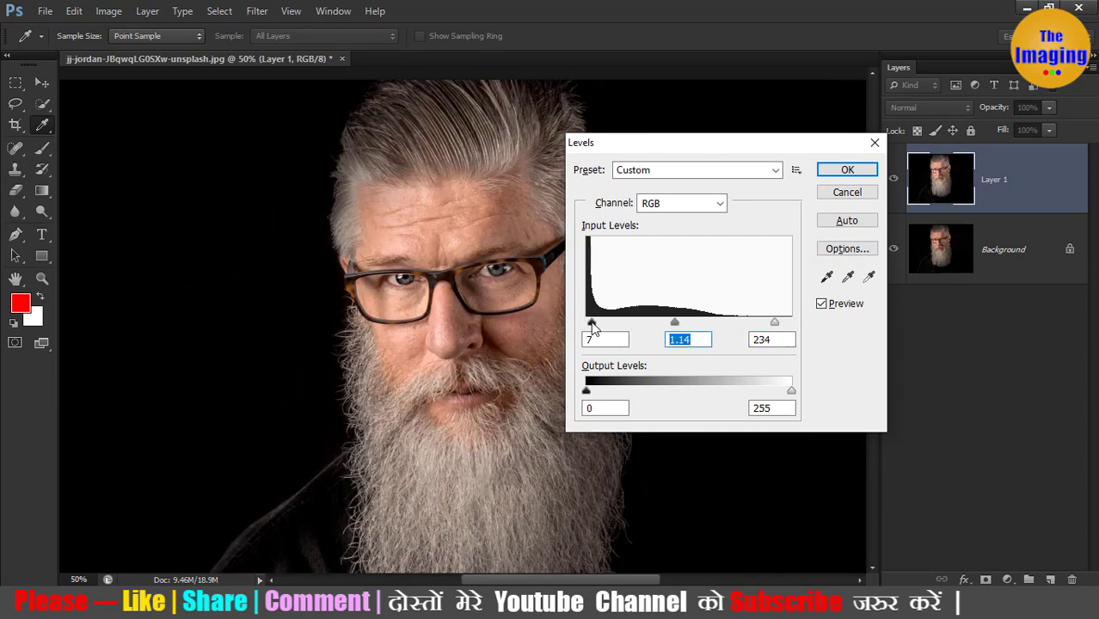
left_click_drag(587, 323, 595, 322)
left_click(847, 169)
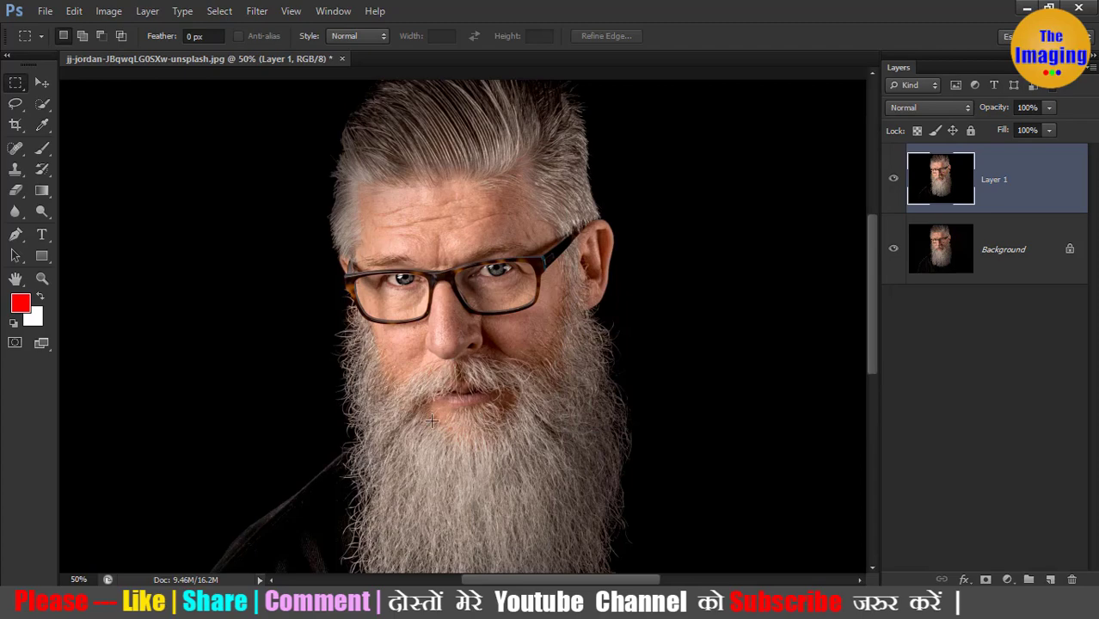
left_click(108, 11)
mouse_move(132, 52)
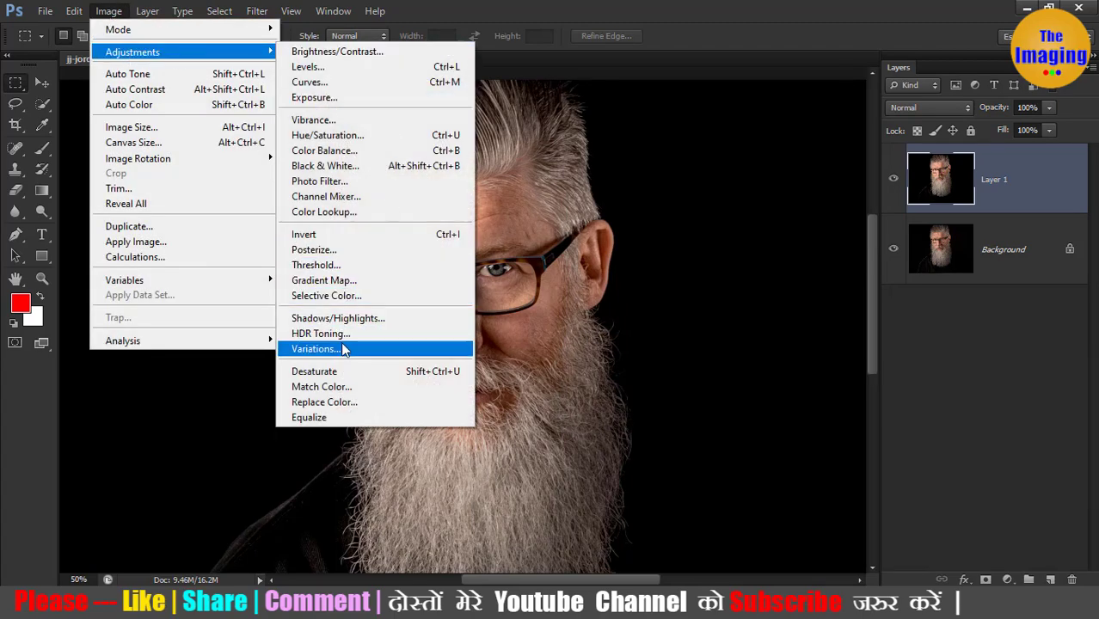
Run Shadows/Highlights on Layer 1 with Shadows Amount 43% and Highlights Amount 6%
left_click(394, 327)
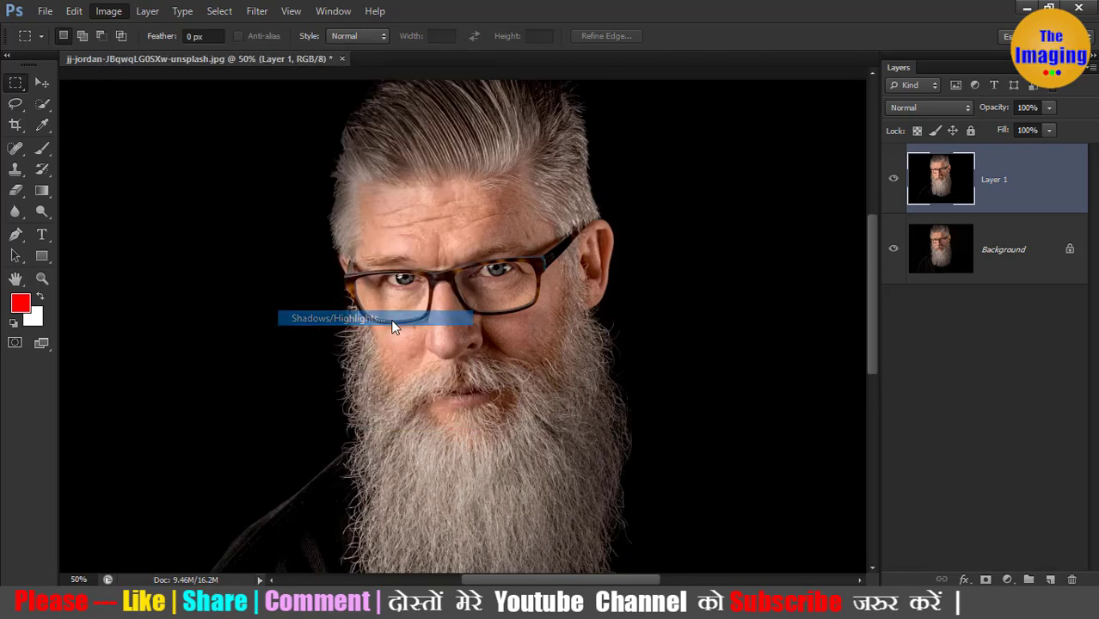
left_click_drag(743, 129, 678, 126)
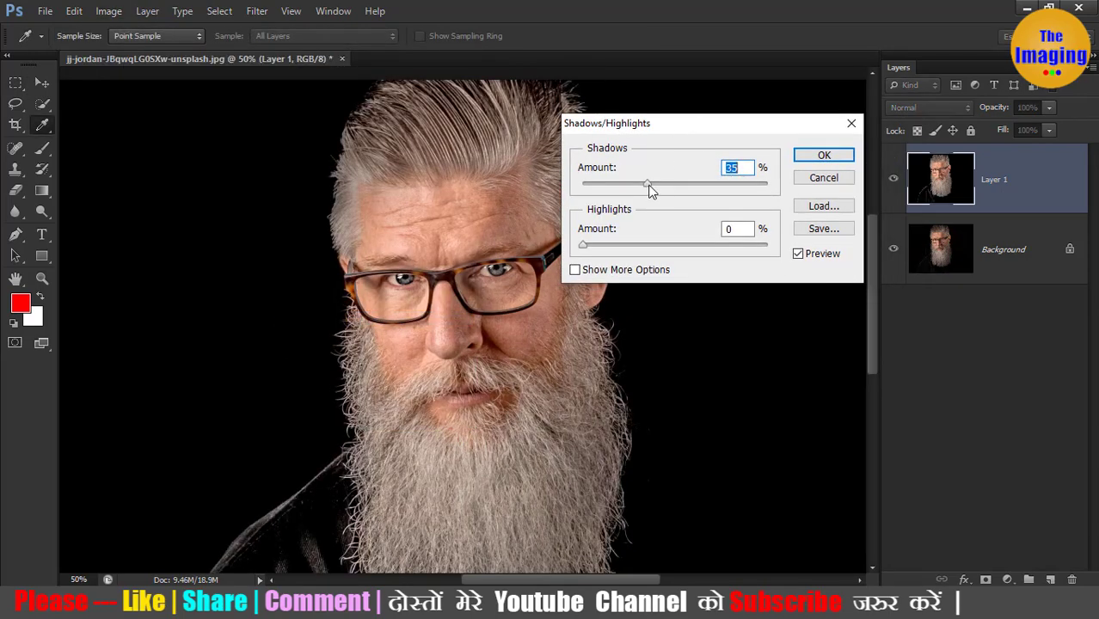
left_click_drag(647, 184, 710, 192)
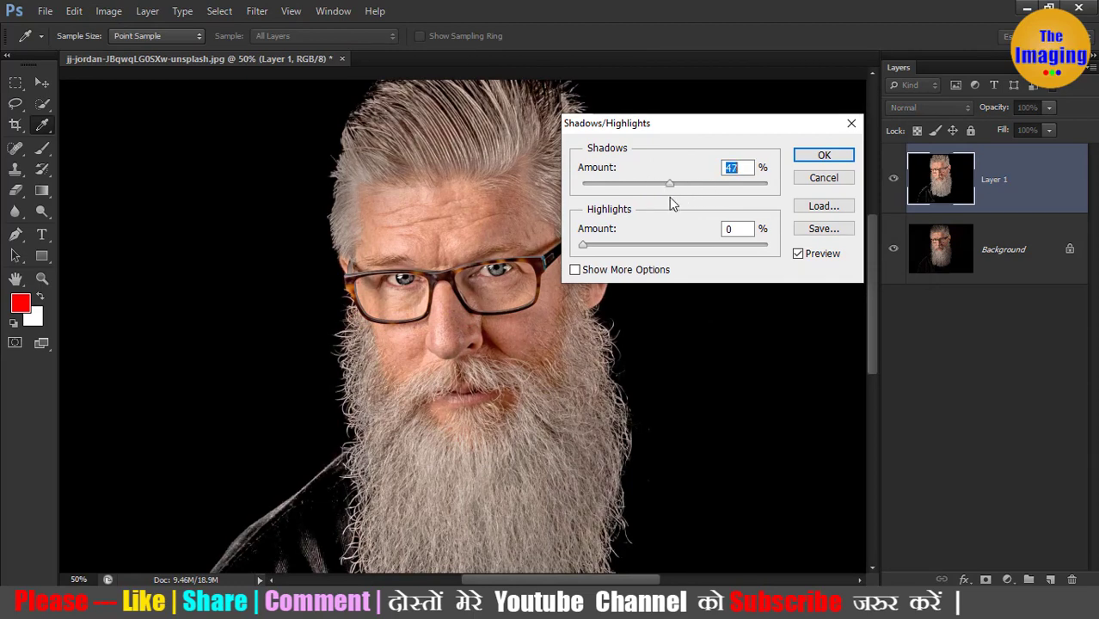
key("Down")
key("Down")
key("Down")
key("Down")
key("Down")
key("Down")
left_click_drag(675, 205, 661, 204)
left_click_drag(583, 248, 595, 251)
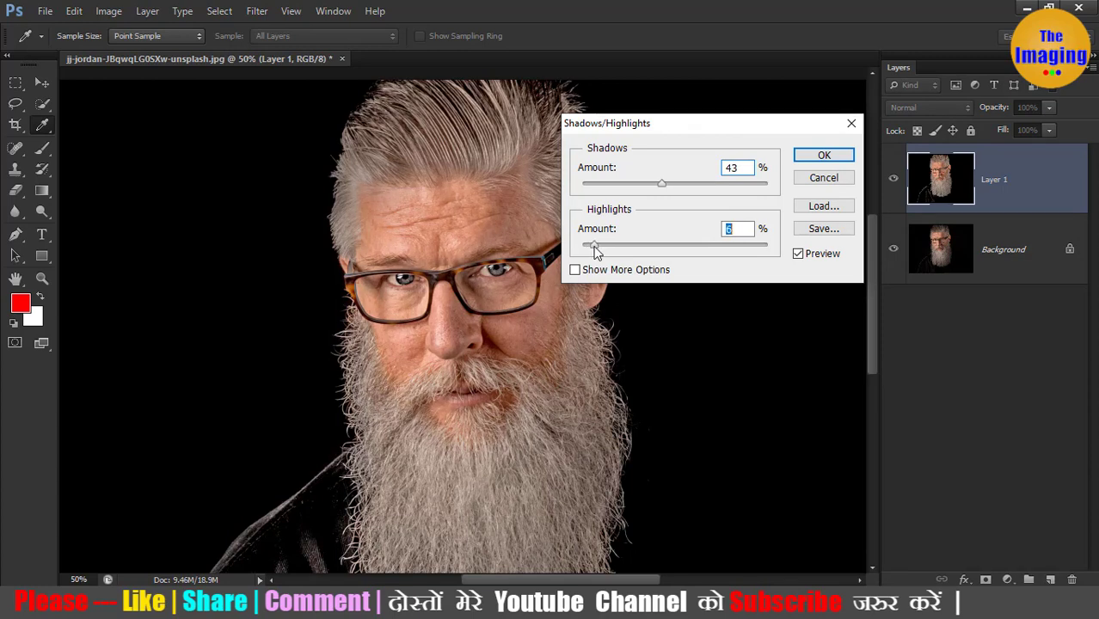
left_click_drag(717, 128, 702, 111)
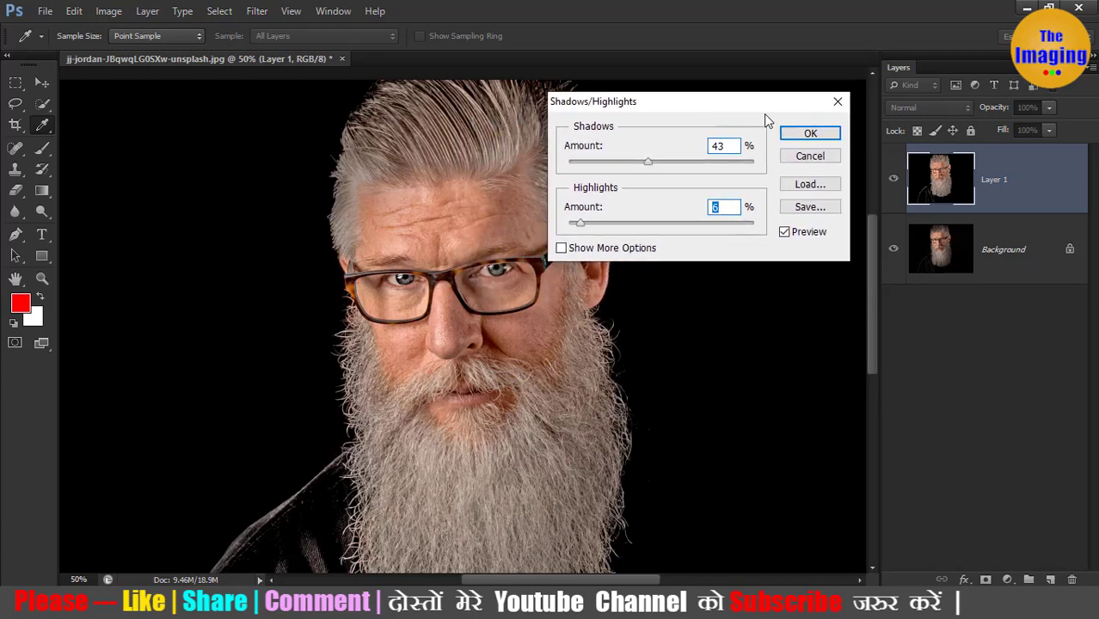
mouse_move(763, 111)
left_mouse_down()
mouse_move(791, 105)
mouse_move(772, 105)
left_mouse_up()
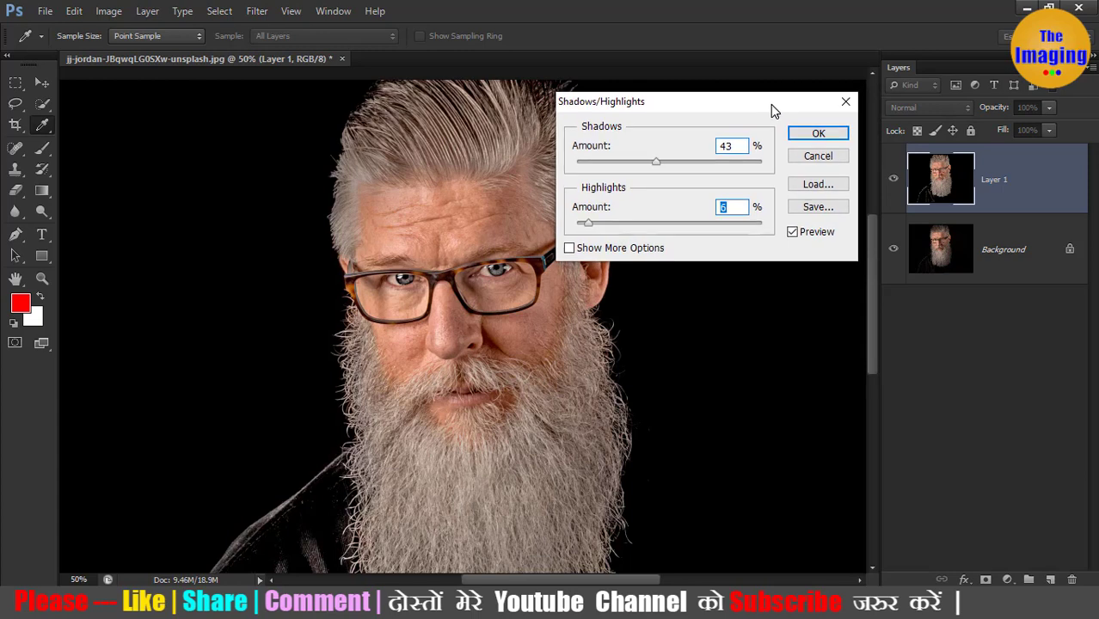
left_click(818, 134)
key("m")
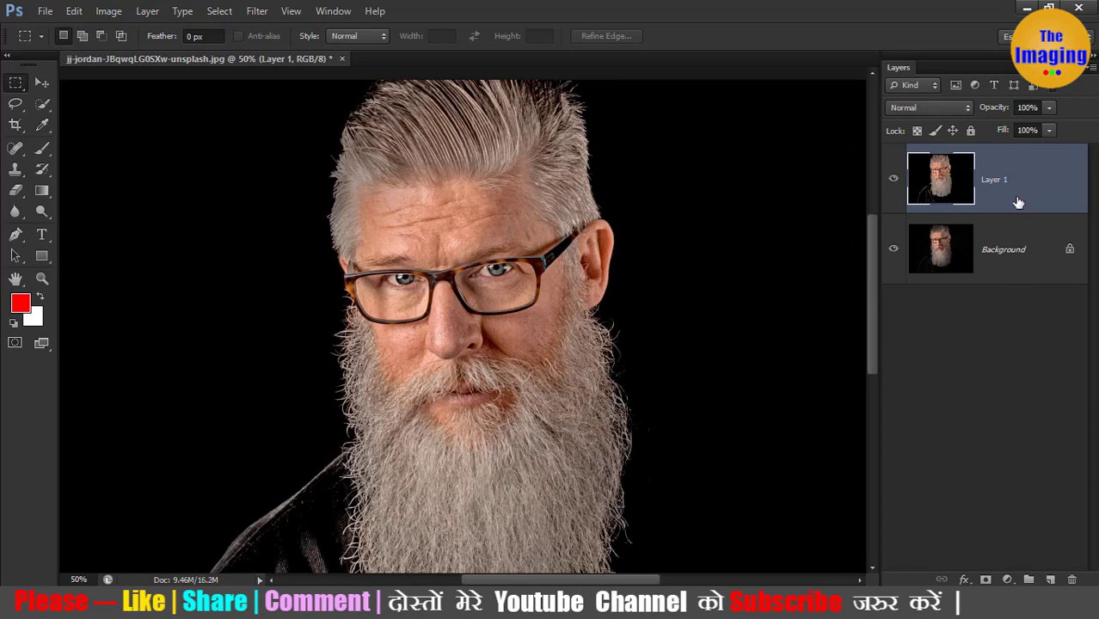
Duplicate Layer 1 and run the High Pass filter on the copy
key("ctrl+j")
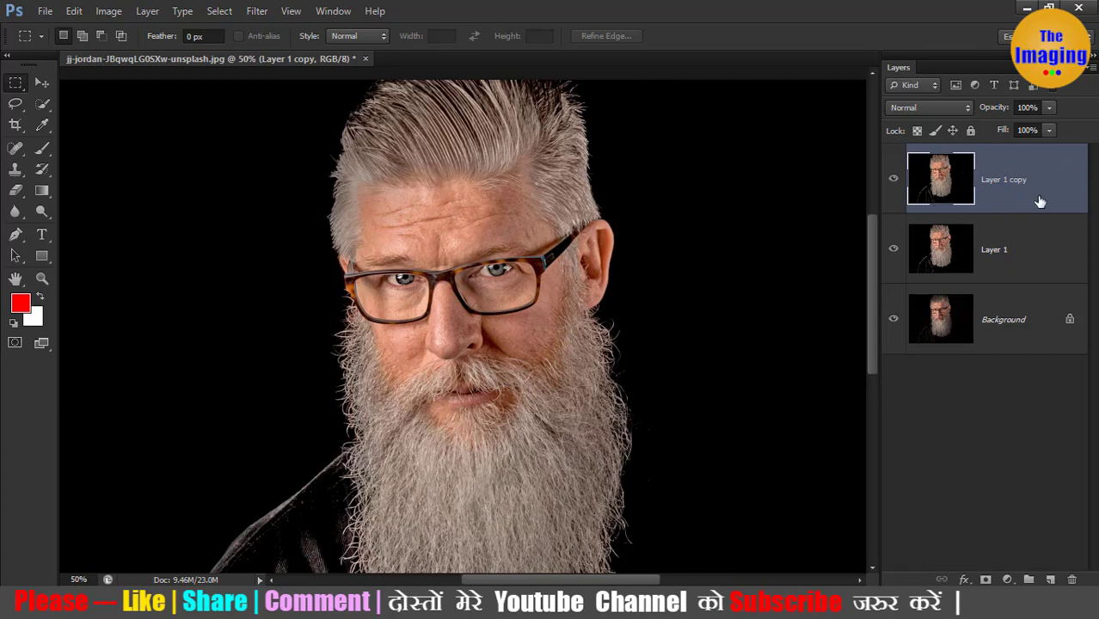
left_click(257, 11)
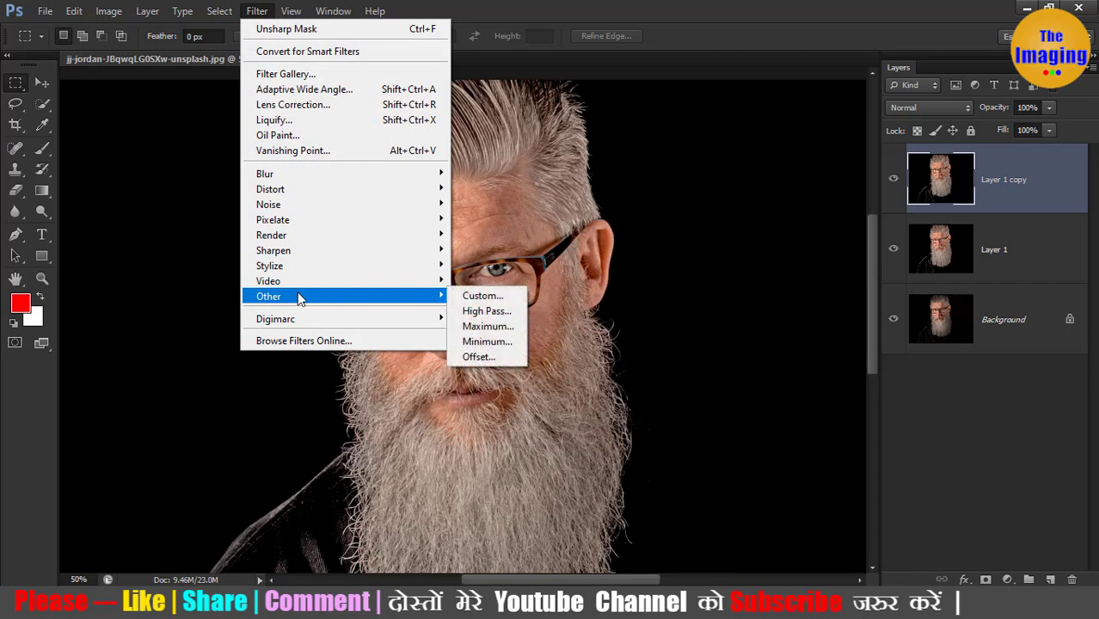
mouse_move(268, 296)
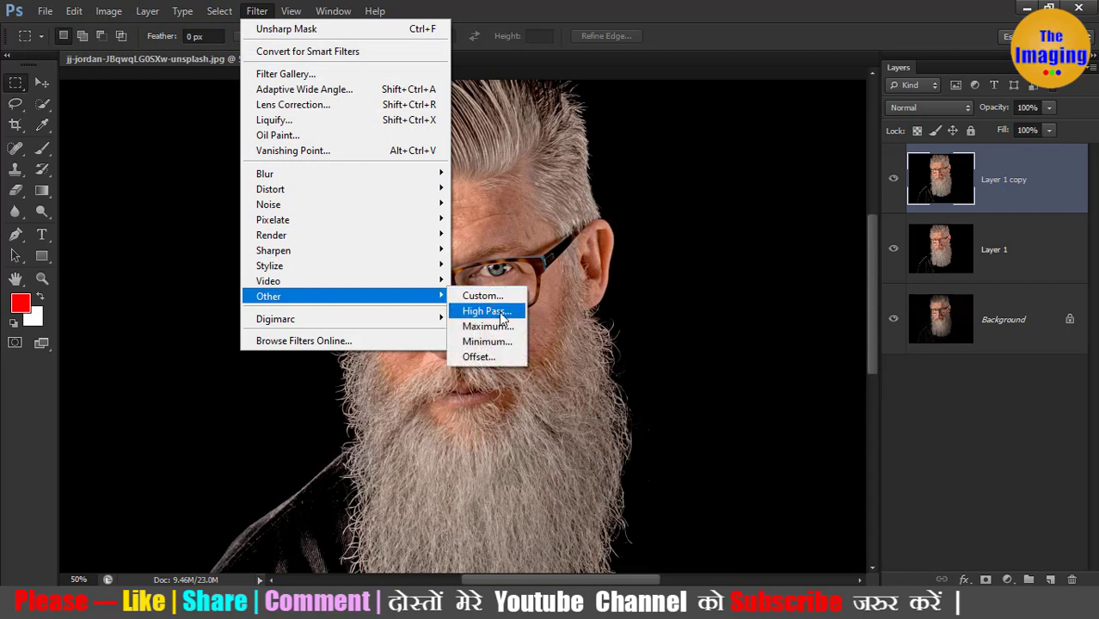
left_click(494, 316)
left_click_drag(565, 125, 675, 115)
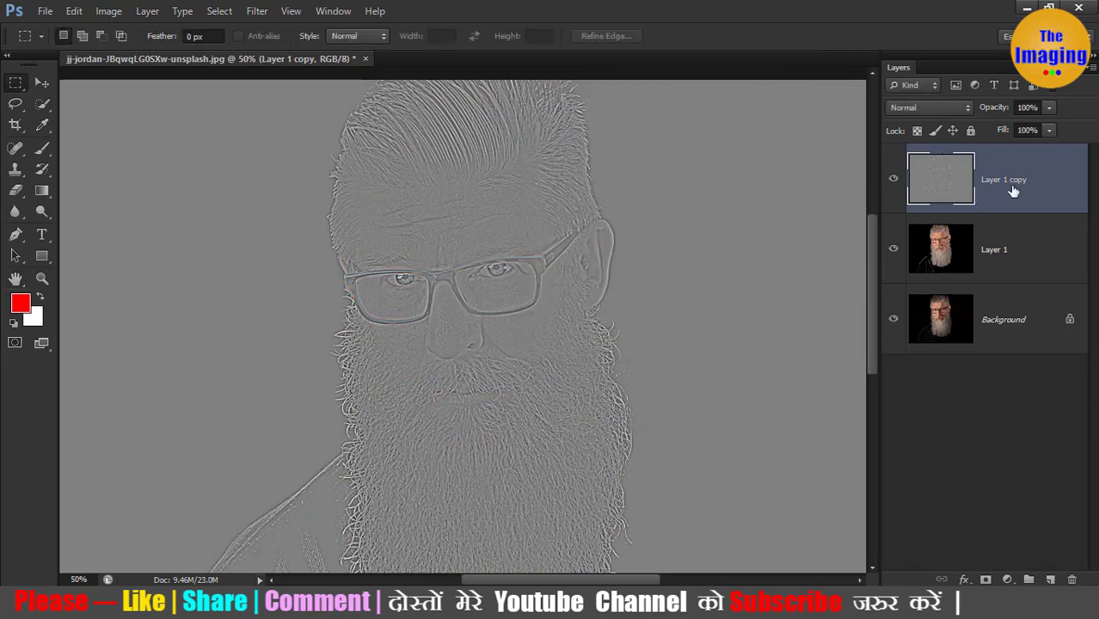
Set Layer 1 copy to Overlay blend mode and add Layer 1 to the selection
left_click(965, 109)
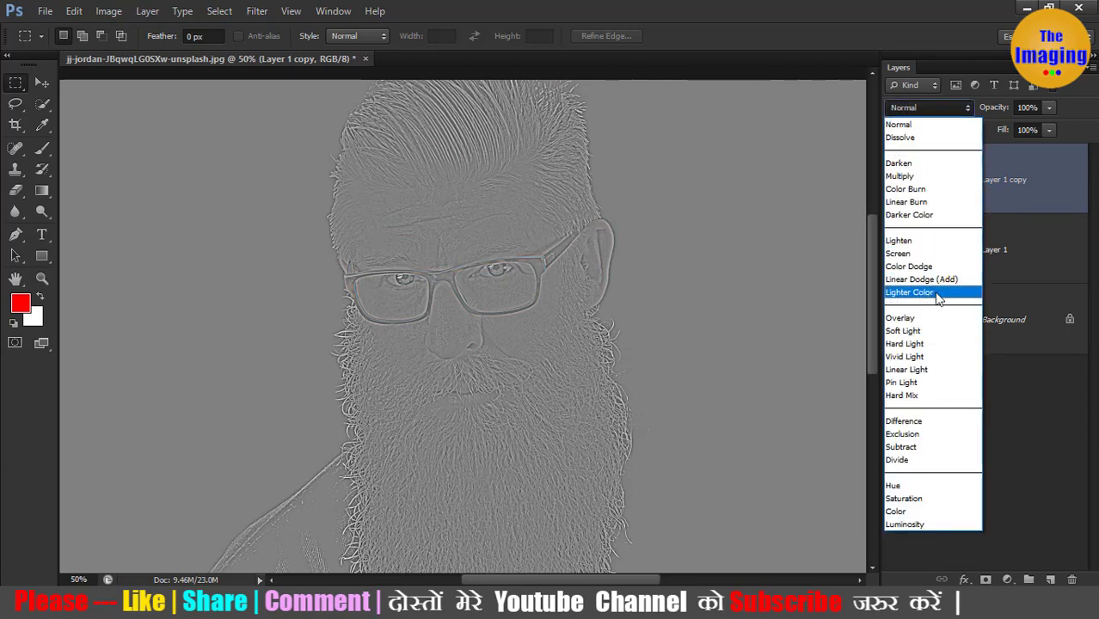
left_click(927, 322)
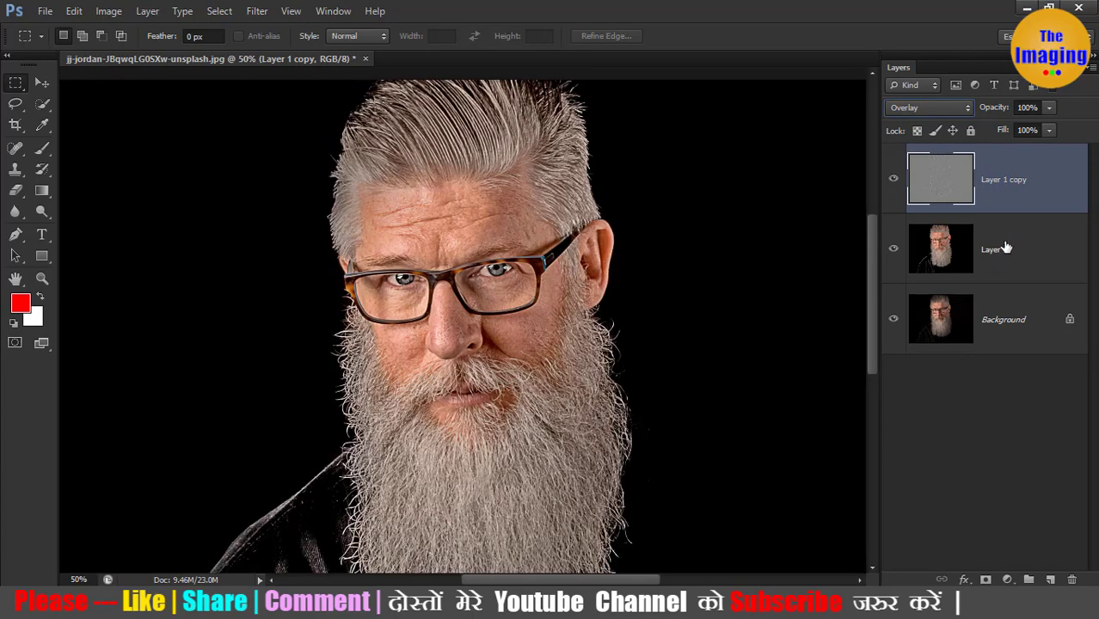
left_click(1006, 245, "shift")
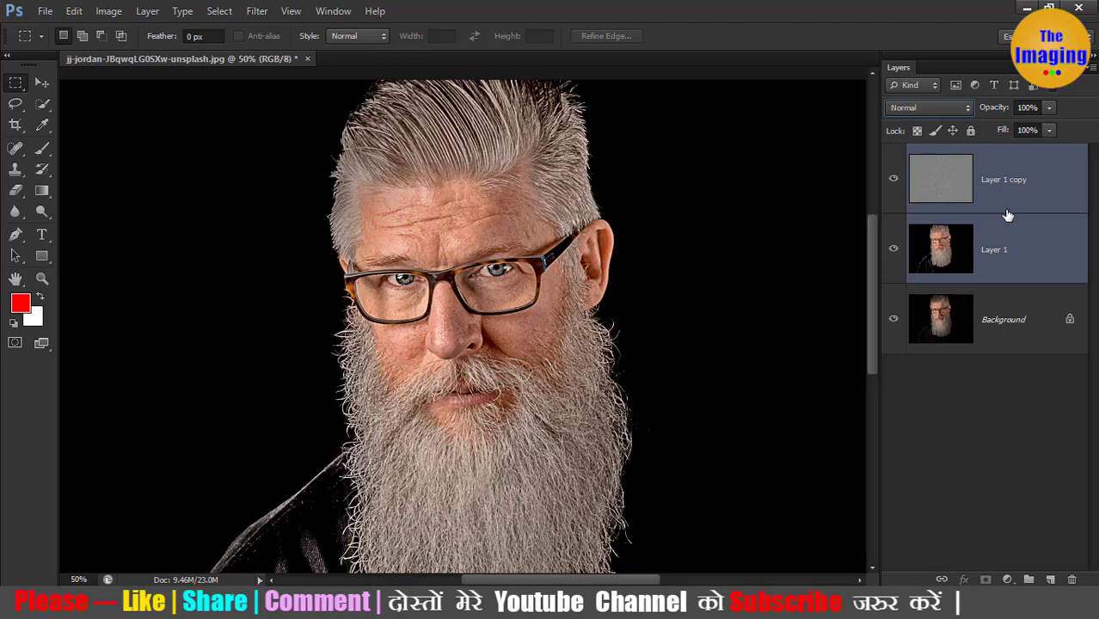
Merge the selected layers and apply Unsharp Mask with Amount 120% and Radius 2 pixels
key("ctrl+e")
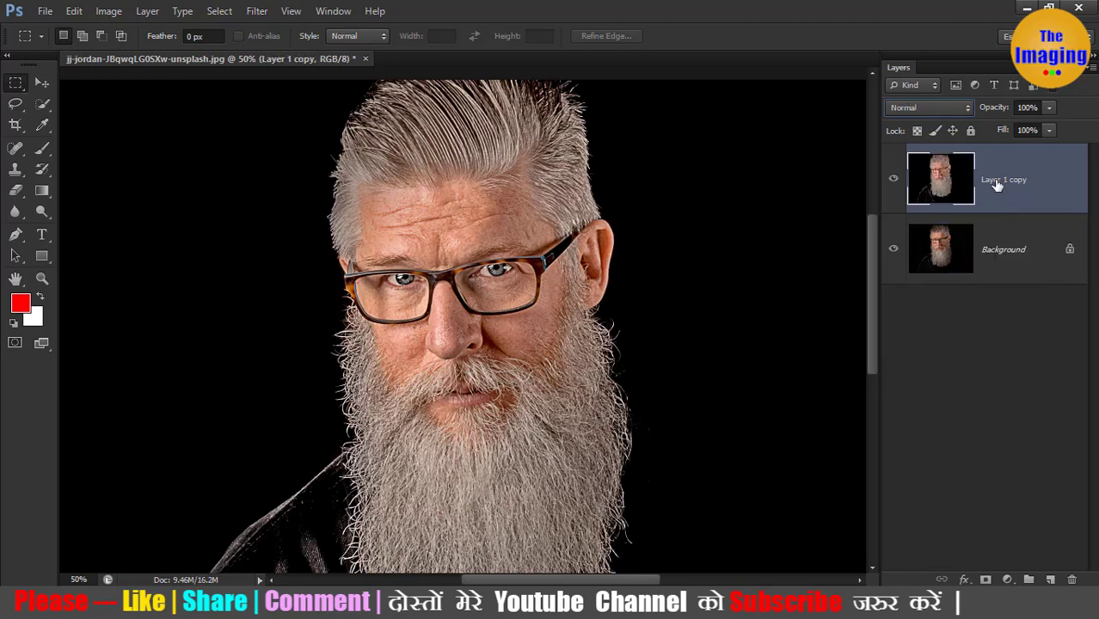
left_click(256, 11)
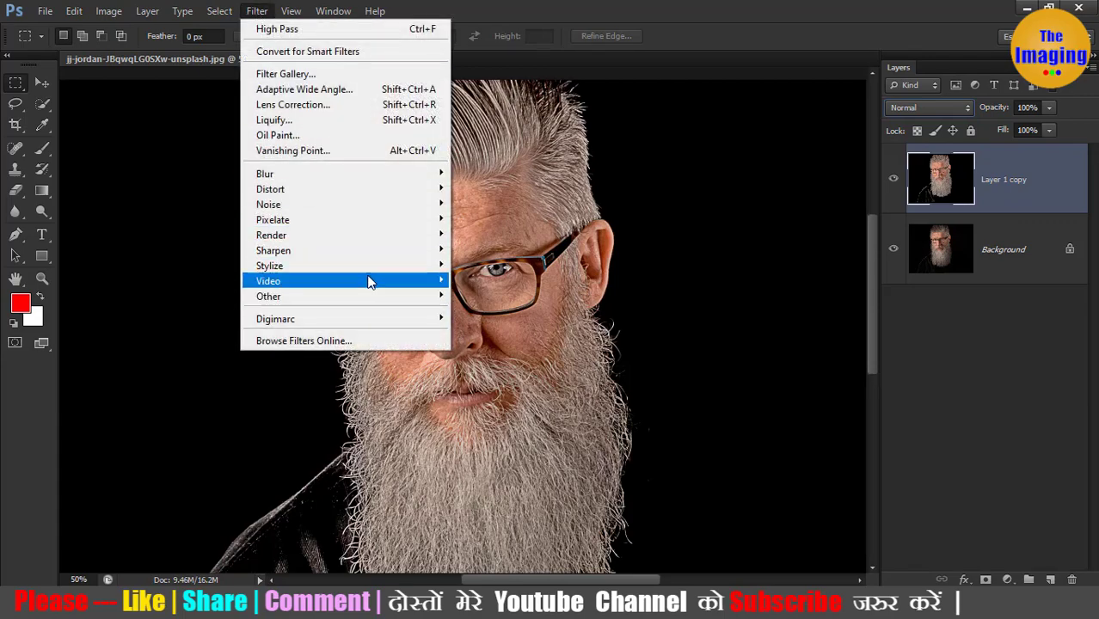
mouse_move(274, 250)
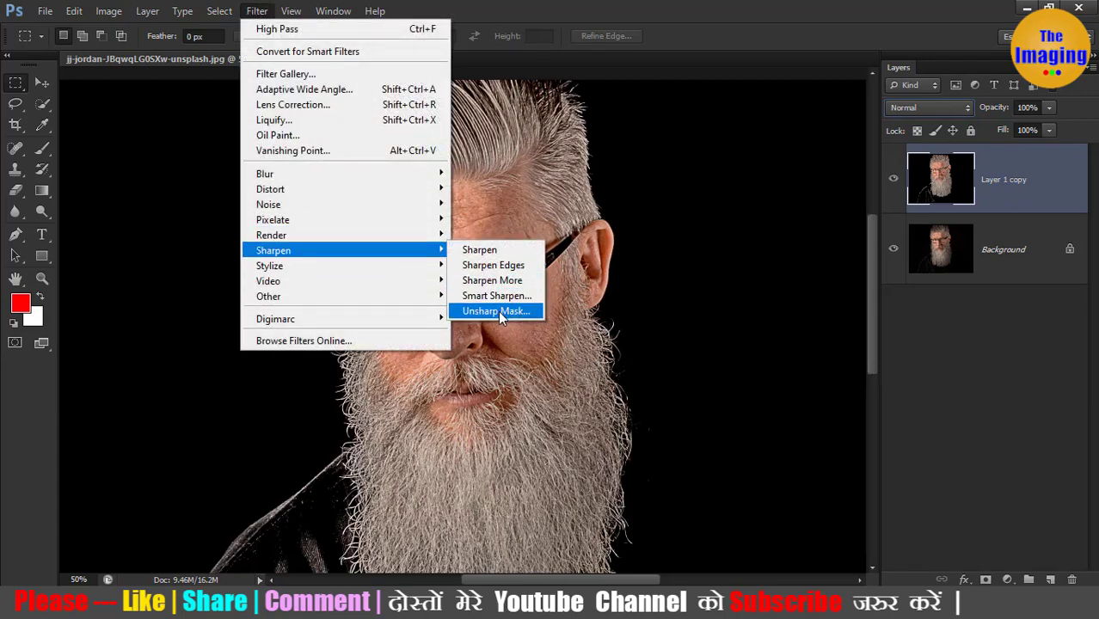
left_click(498, 310)
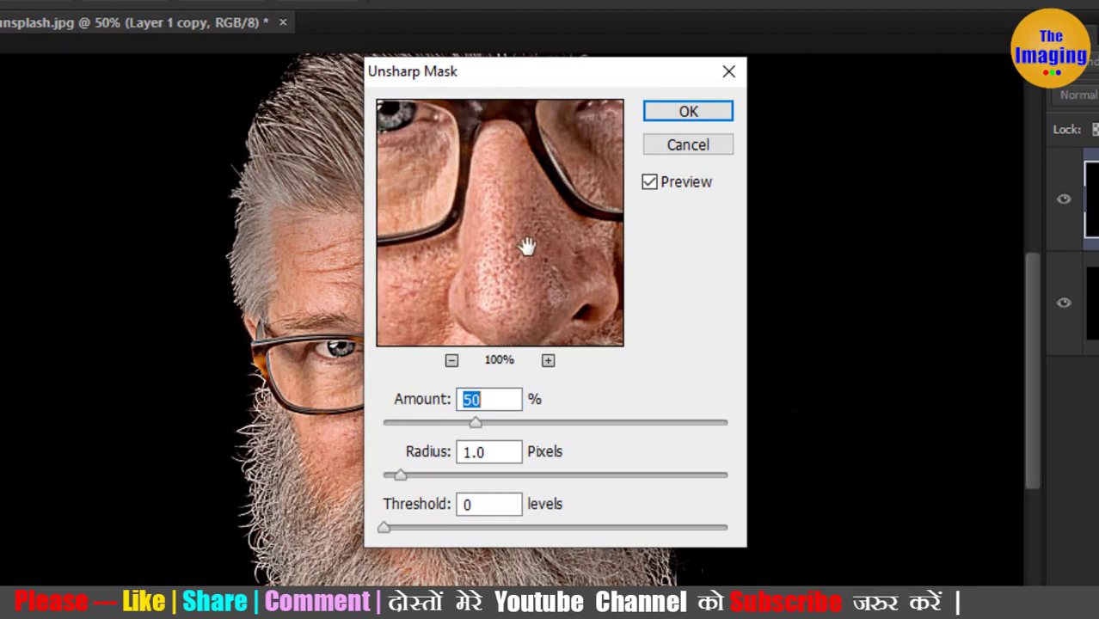
left_click_drag(527, 247, 488, 314)
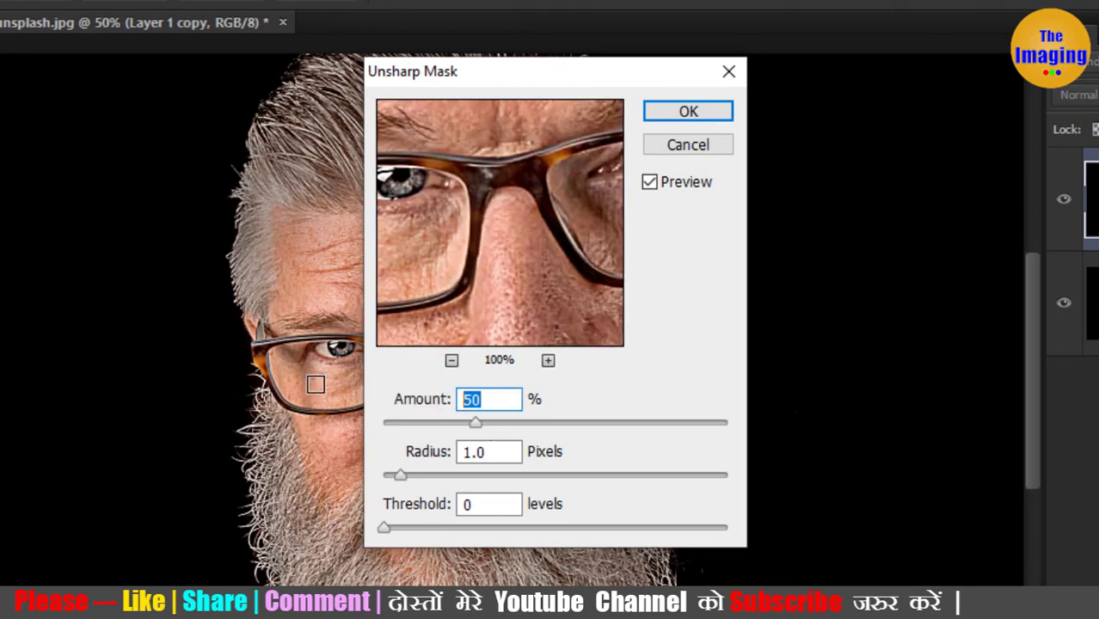
type("120")
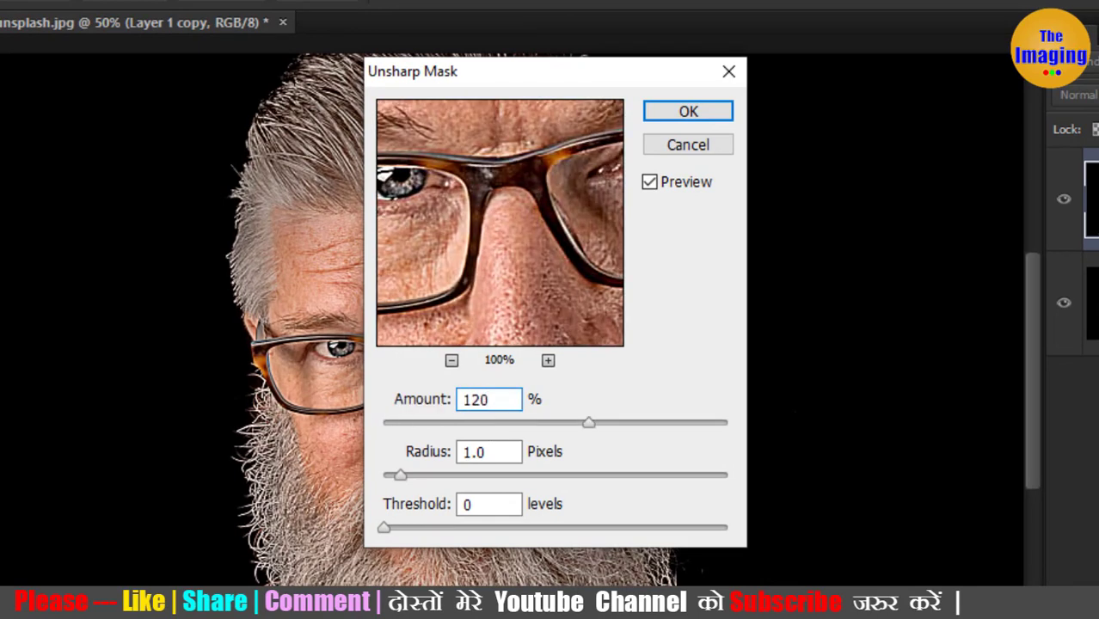
key("Tab")
type("2")
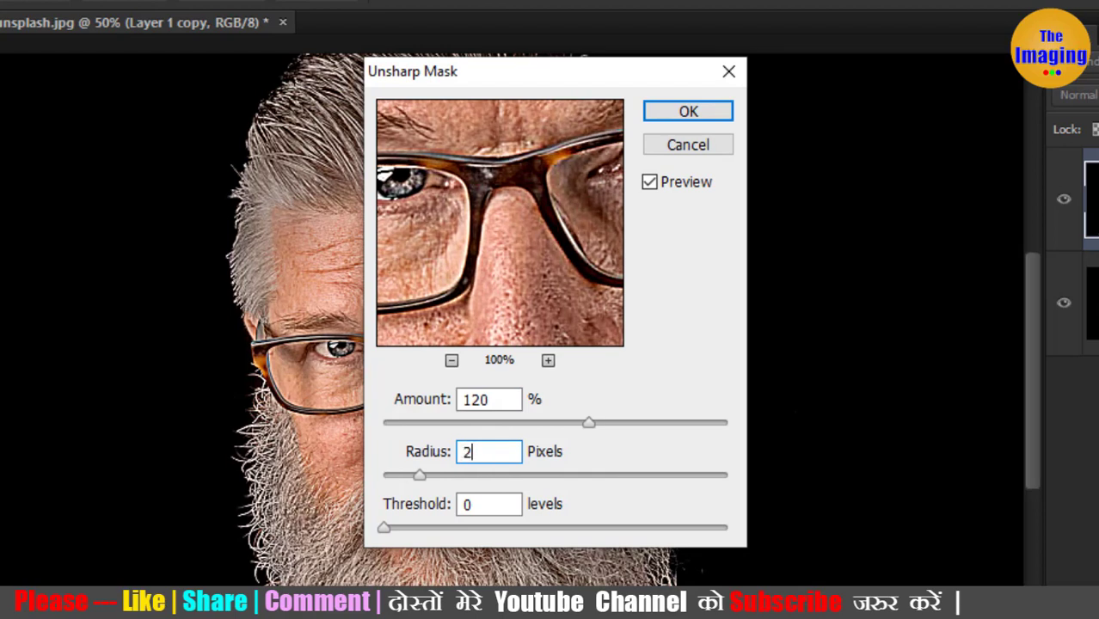
key("Return")
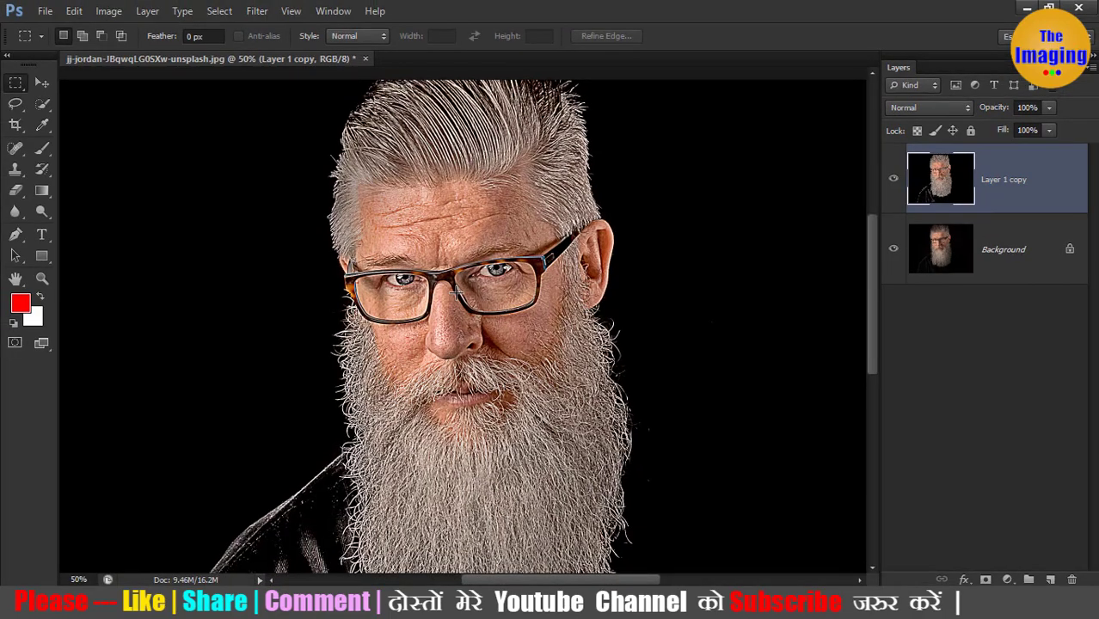
Apply an Anisotropic Diffuse to Layer 1 copy after comparing it with Preview on and off
left_click(262, 14)
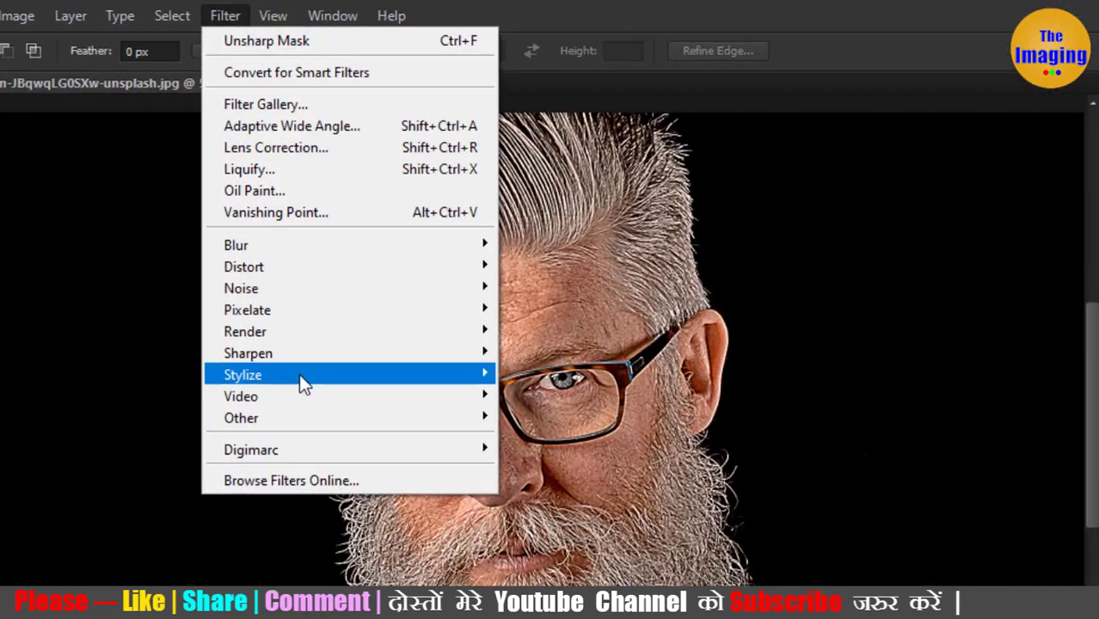
mouse_move(236, 405)
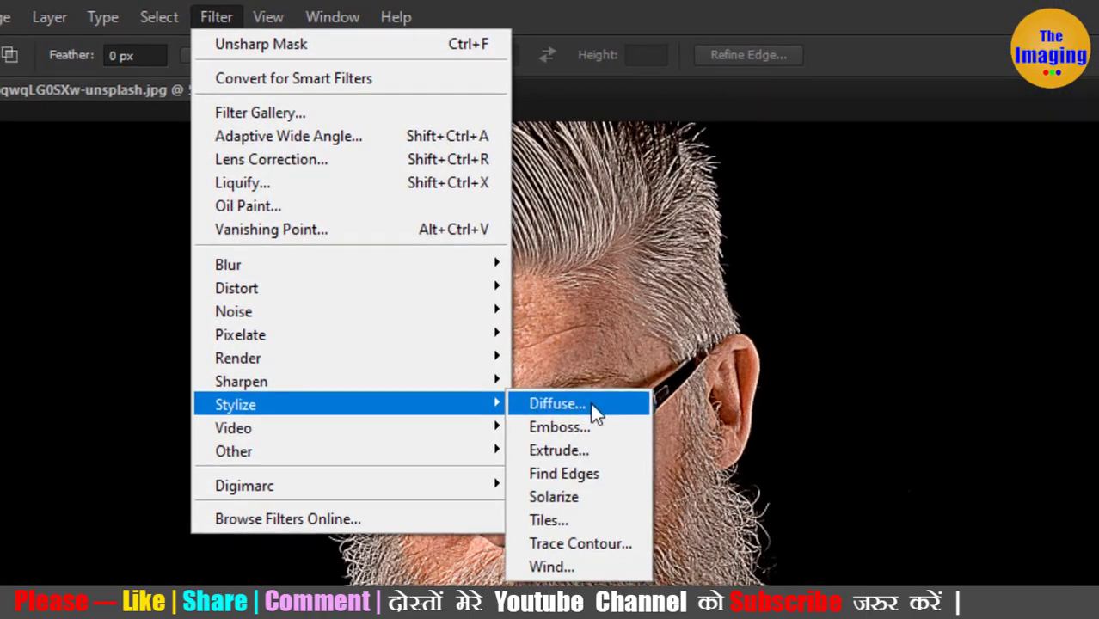
left_click(596, 413)
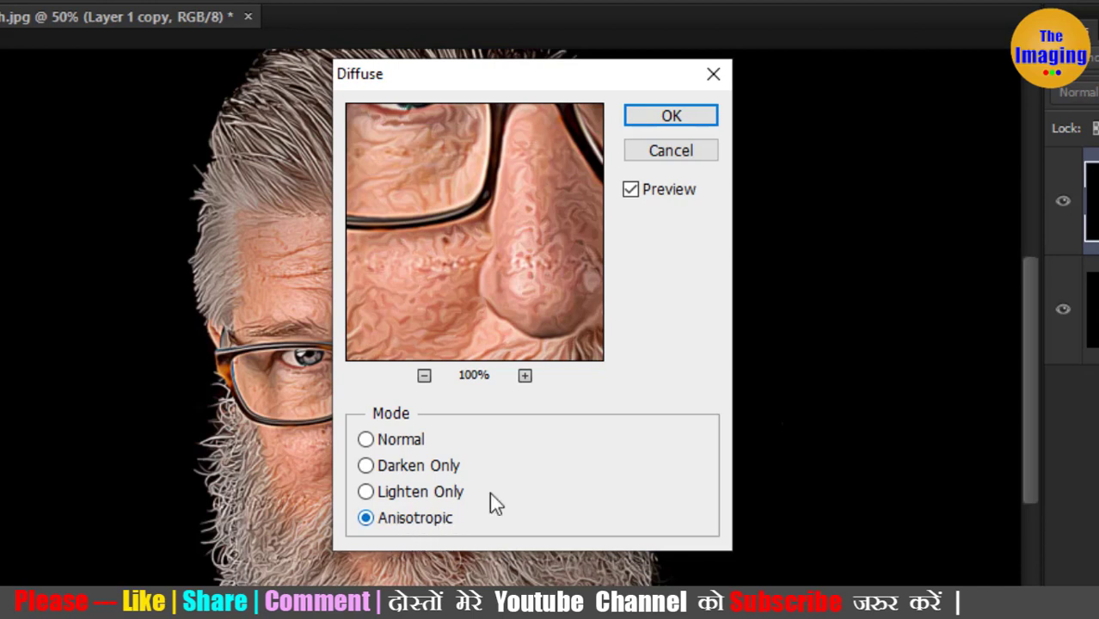
left_click(634, 189)
left_click(634, 189)
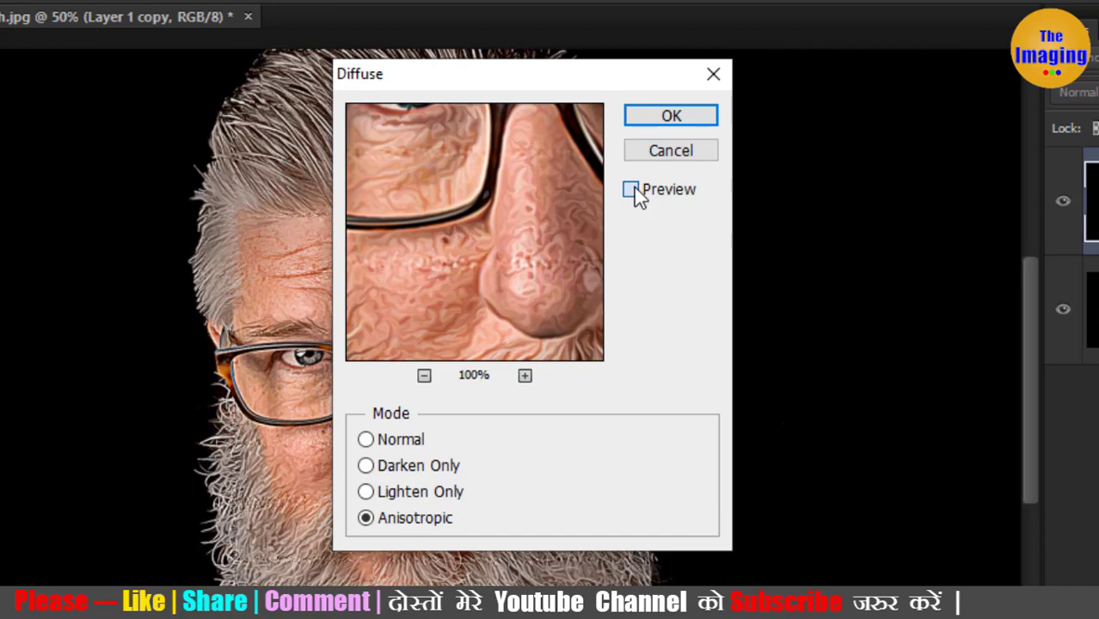
left_click(692, 116)
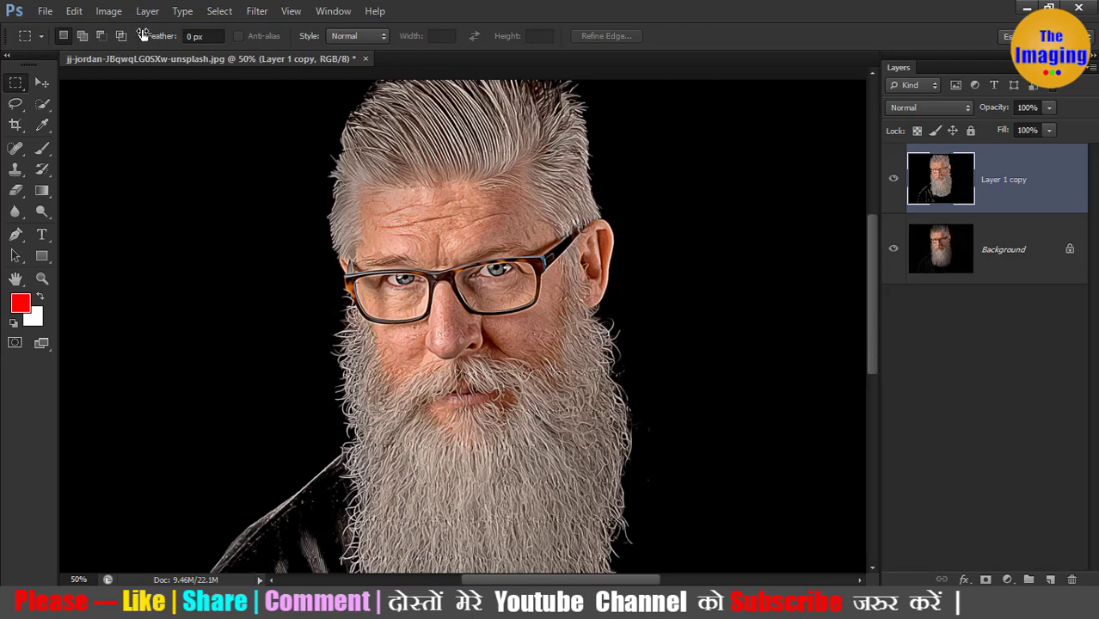
left_click(115, 15)
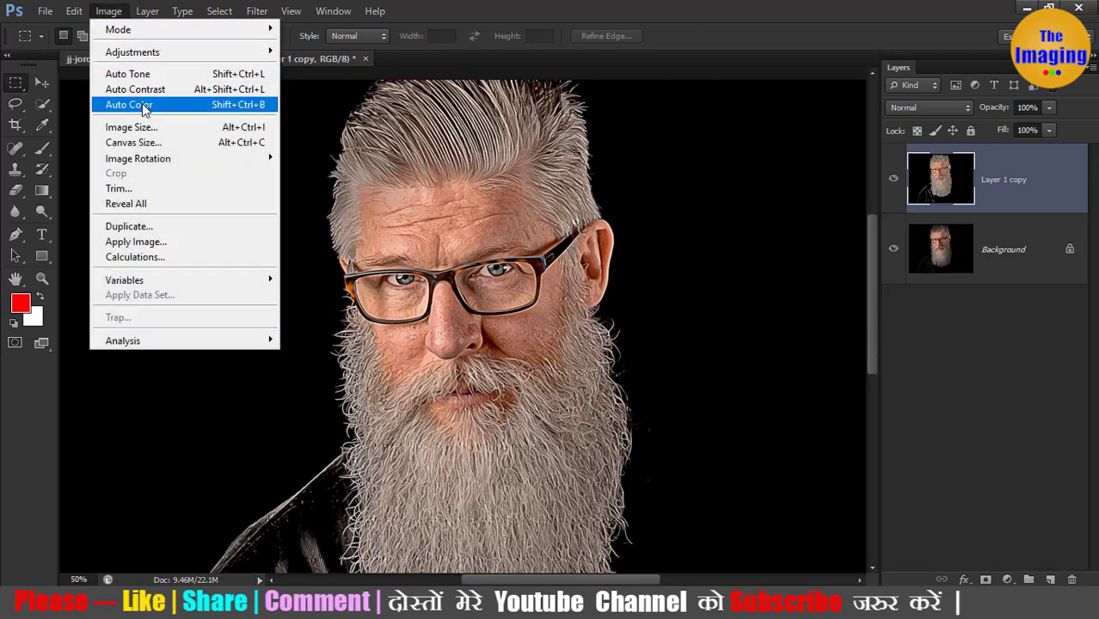
mouse_move(137, 158)
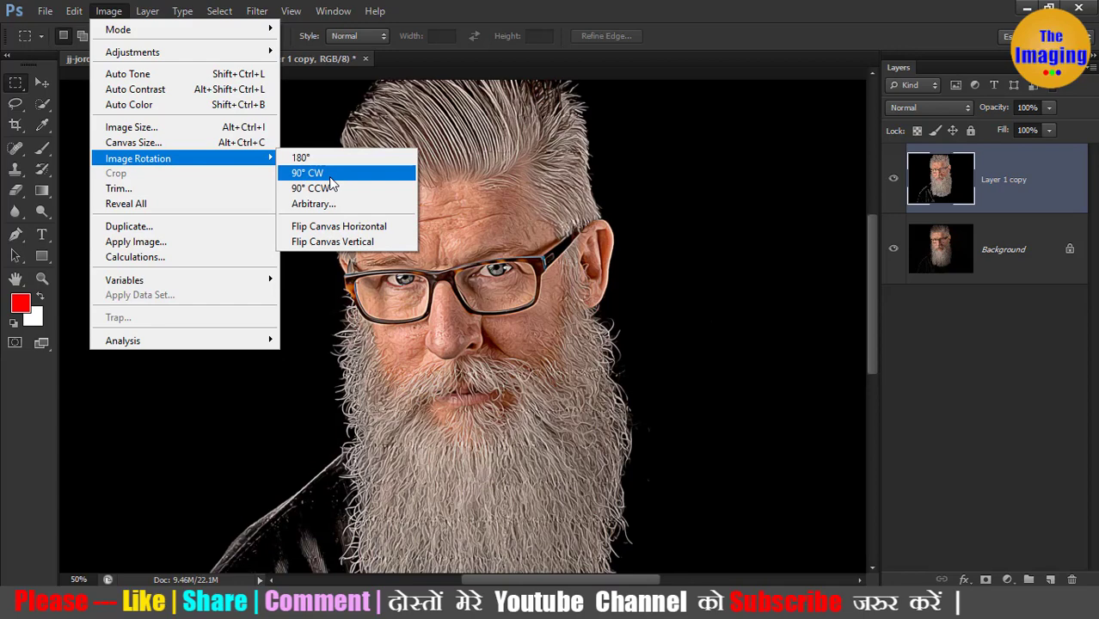
Twice rotate the image 90° clockwise and reapply the Diffuse filter
left_click(330, 176)
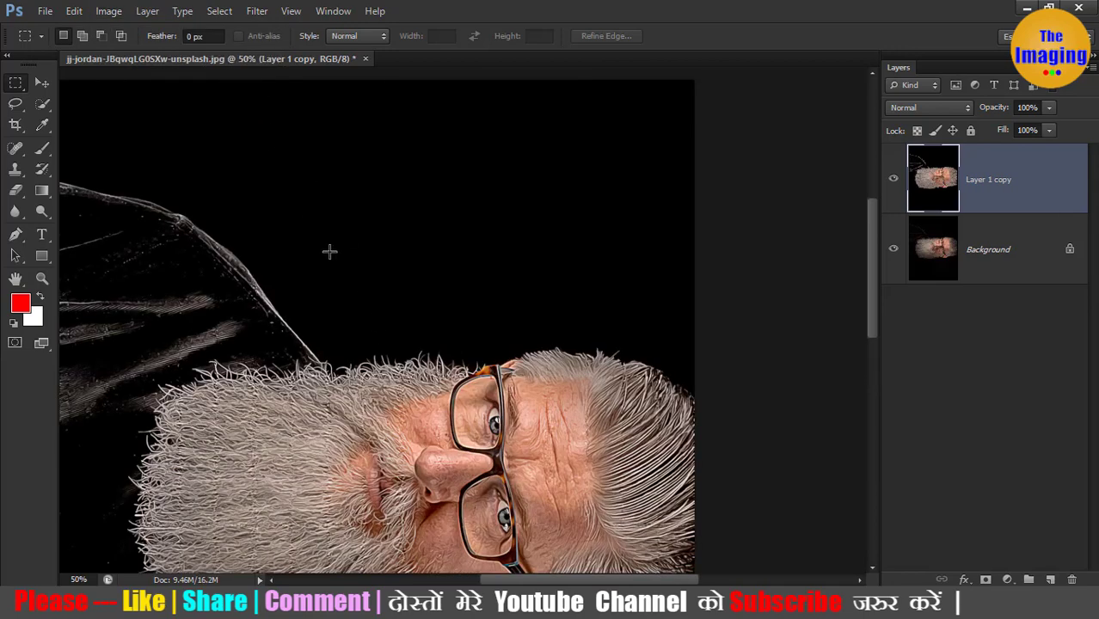
left_click_drag(488, 434, 533, 273)
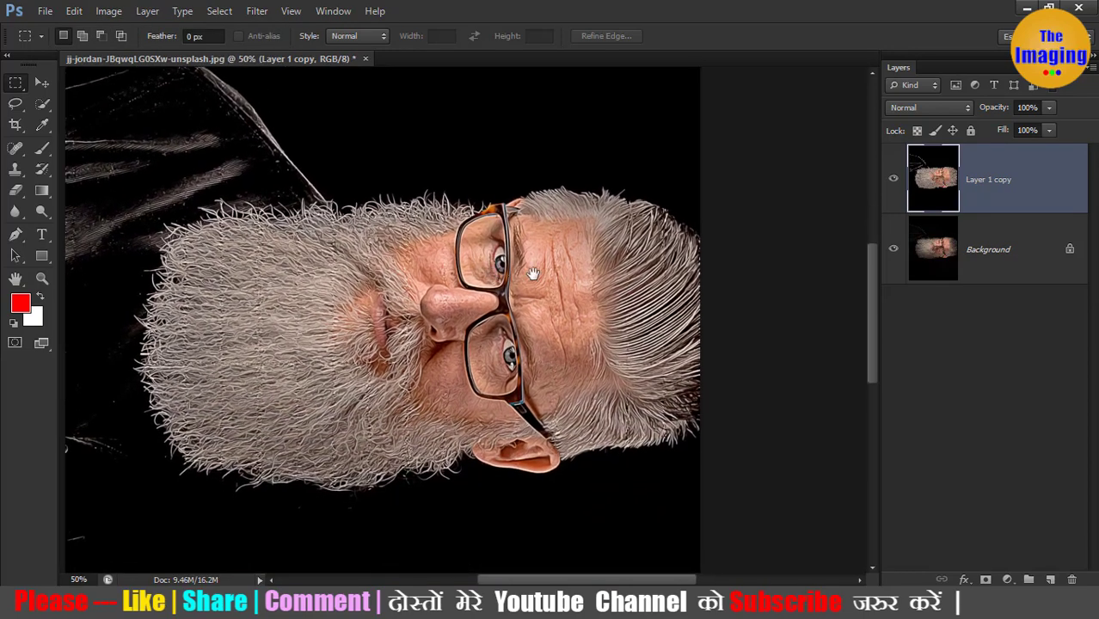
left_click(257, 11)
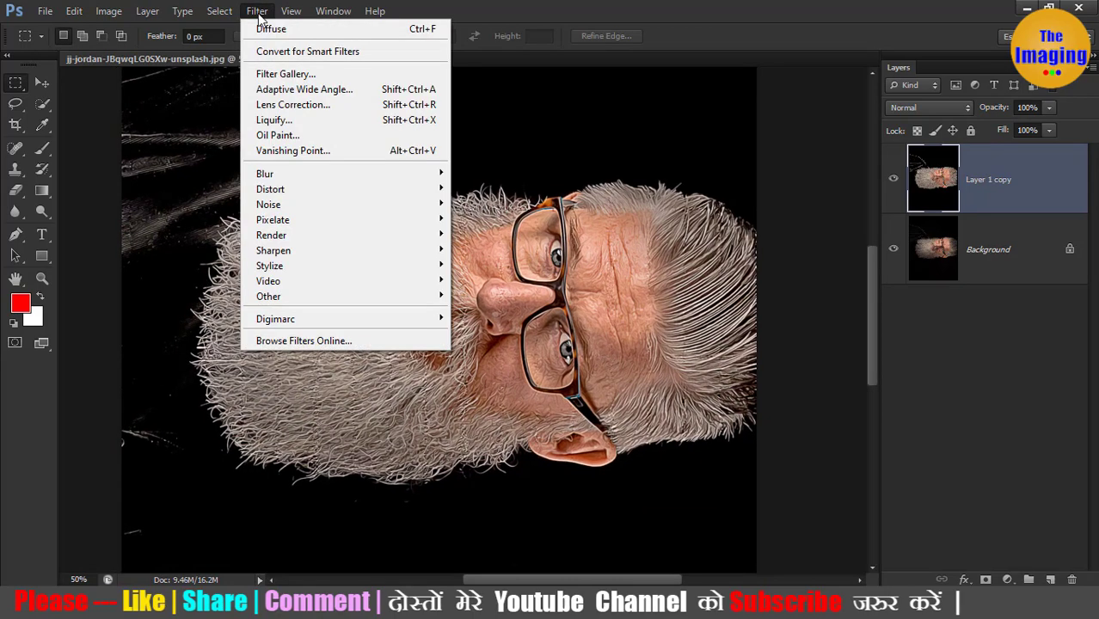
left_click(398, 30)
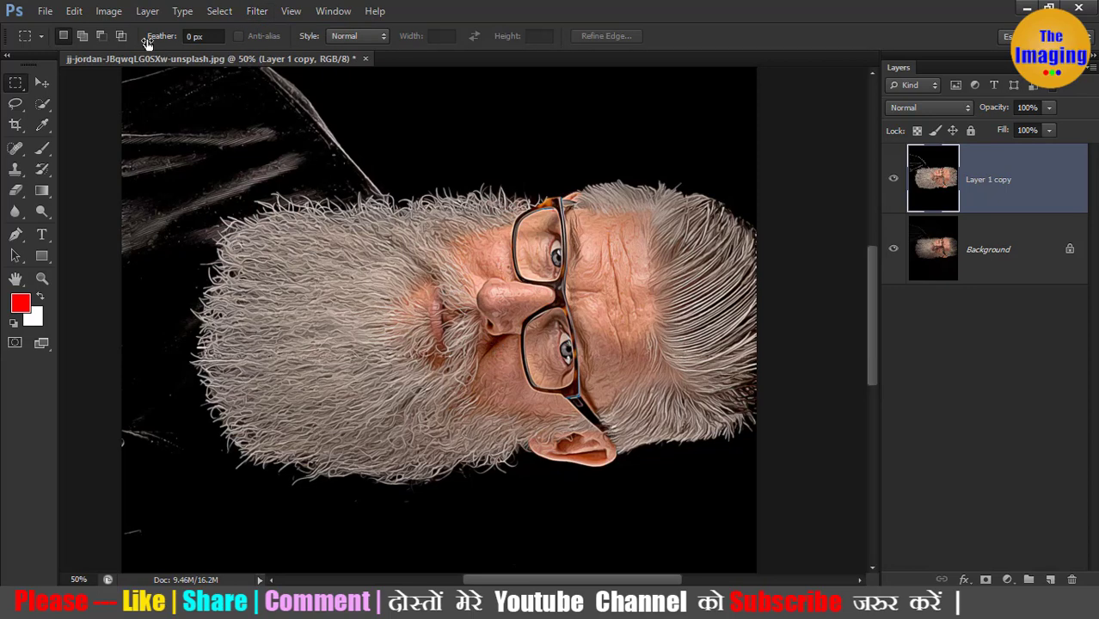
left_click(109, 11)
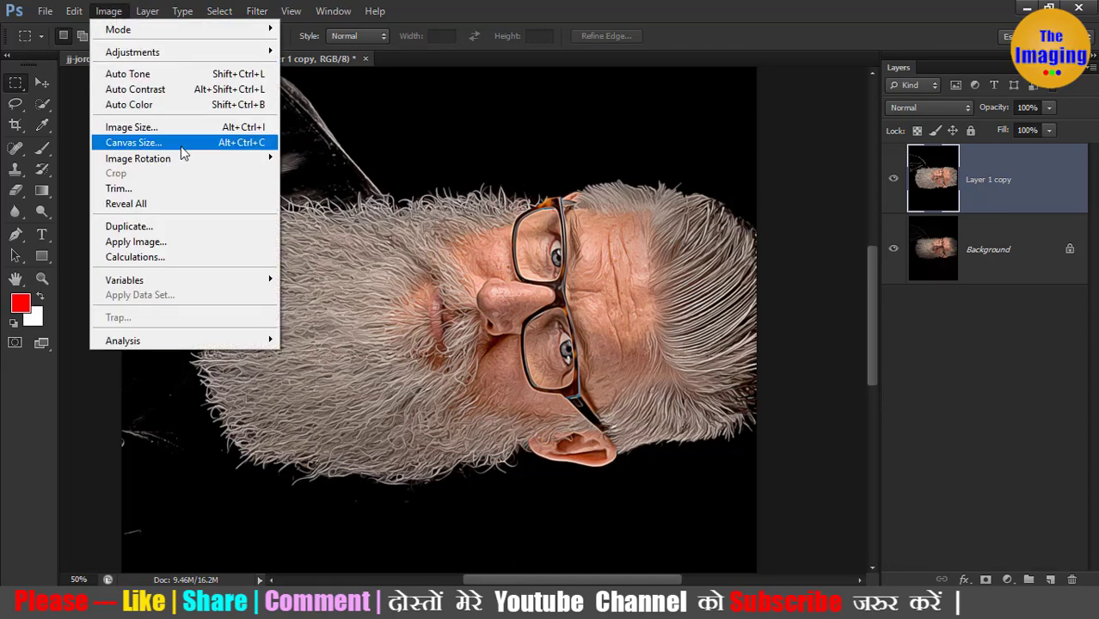
mouse_move(138, 159)
left_click(334, 171)
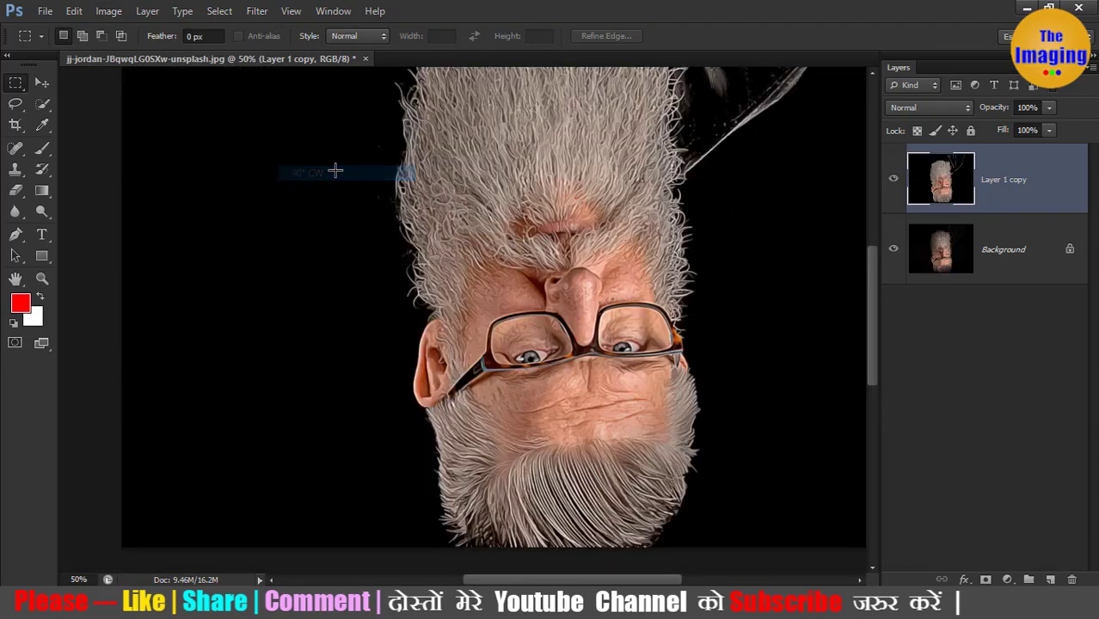
left_click(256, 12)
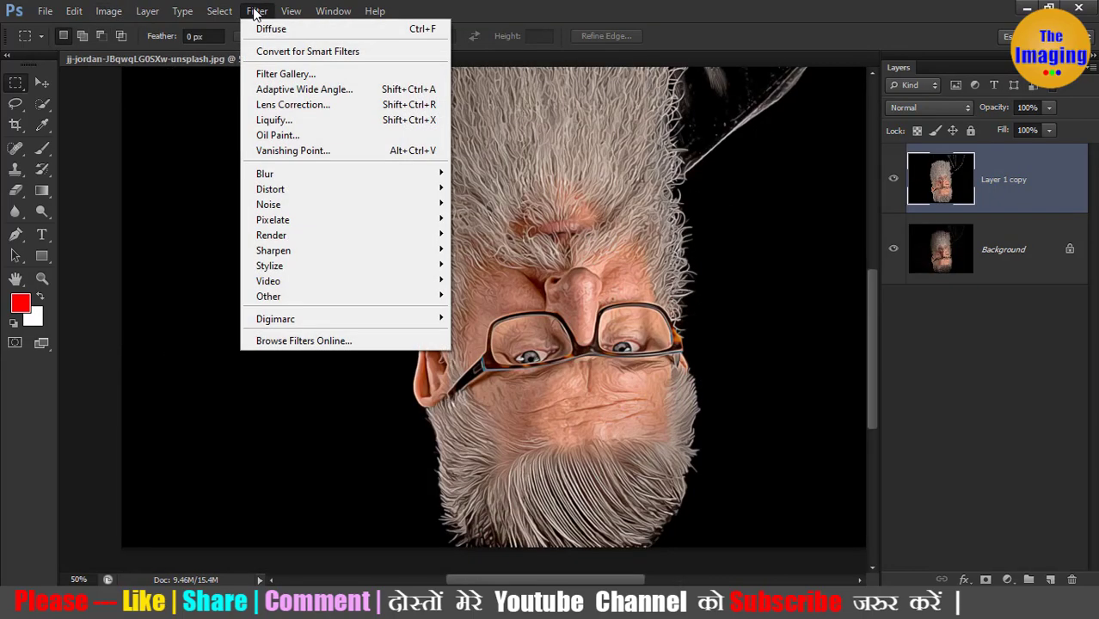
left_click(264, 30)
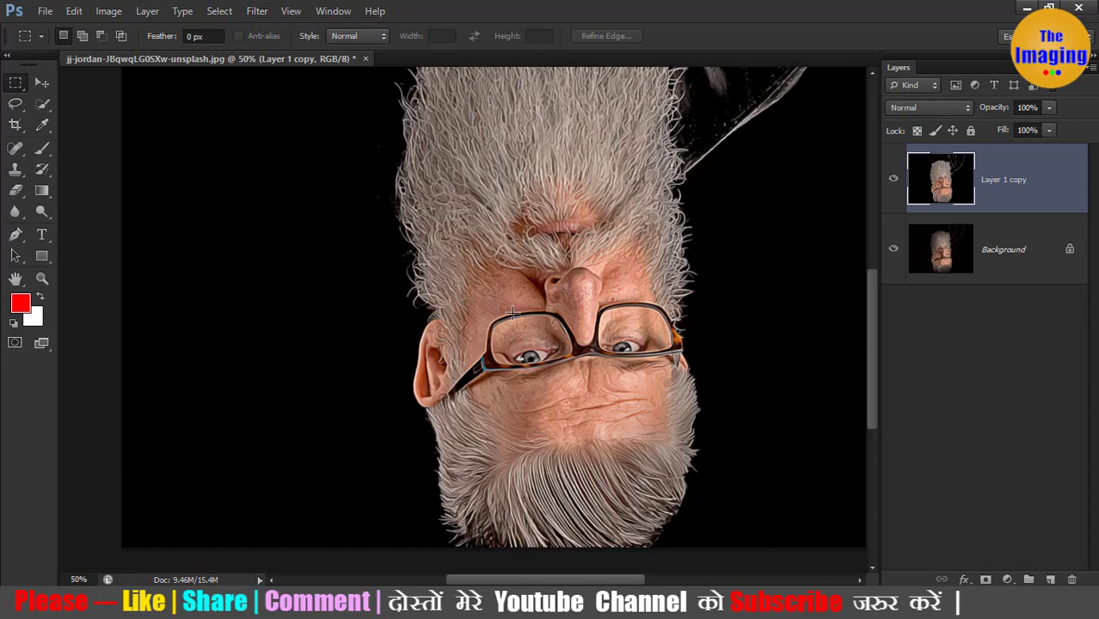
Rotate 90° clockwise once more, reapply Diffuse, then turn the portrait back upright
mouse_move(589, 398)
left_mouse_down()
mouse_move(471, 375)
mouse_move(463, 425)
left_mouse_up()
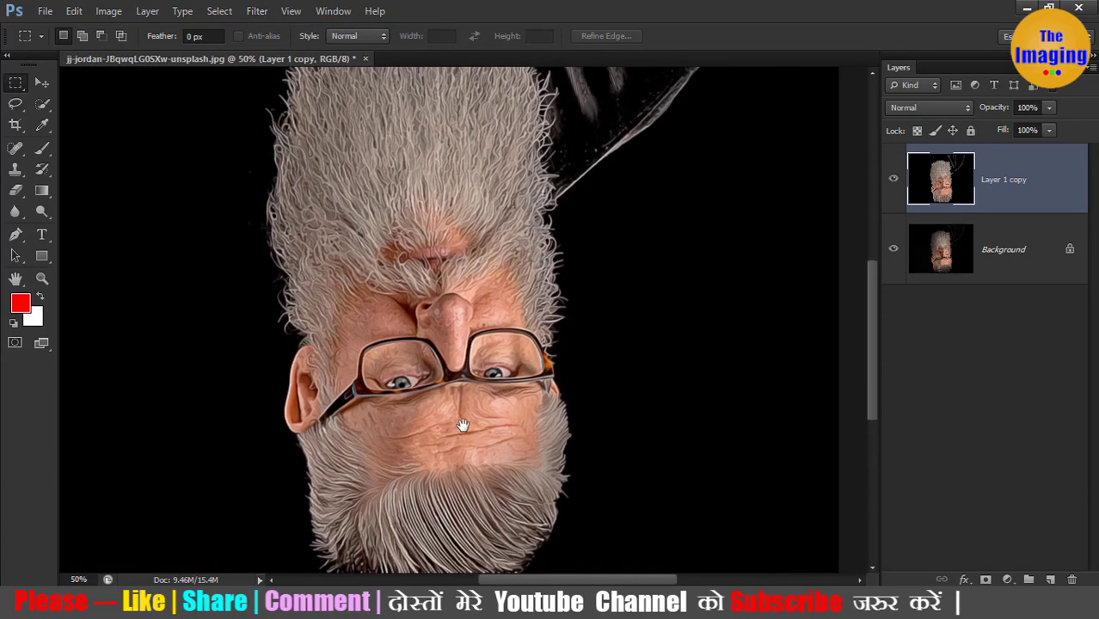
left_click(108, 12)
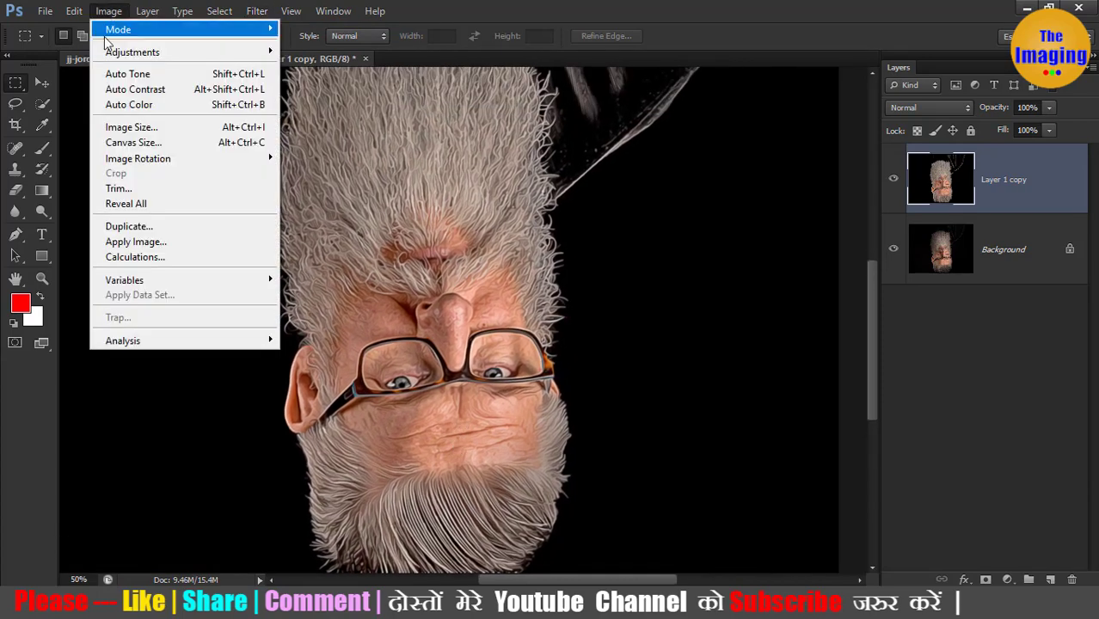
mouse_move(137, 158)
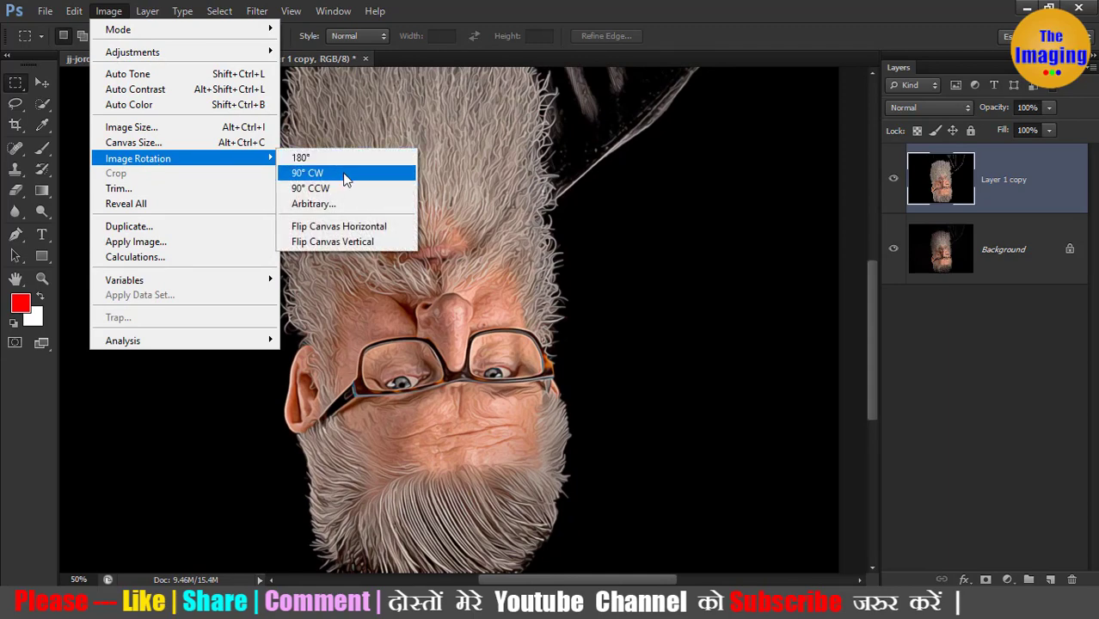
left_click(342, 173)
left_click(252, 11)
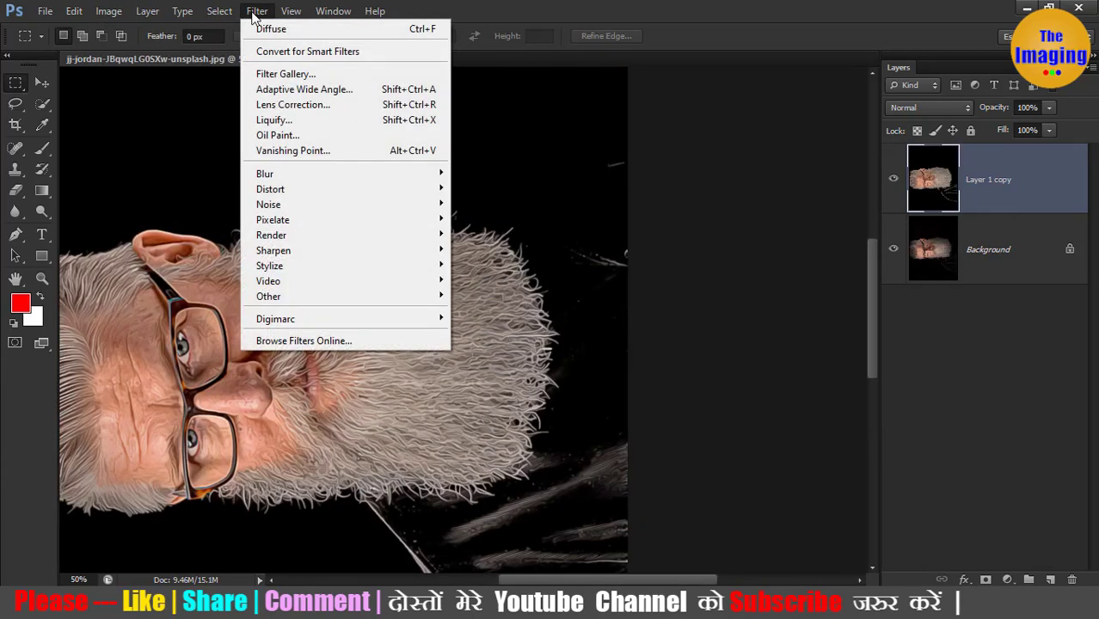
left_click(267, 27)
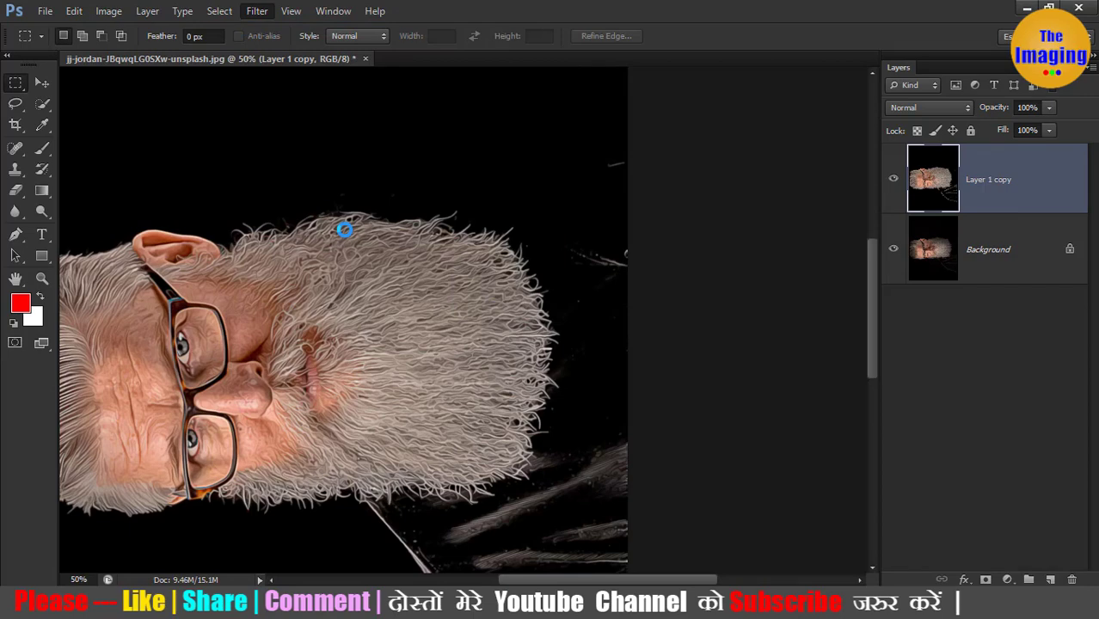
left_click(108, 11)
mouse_move(138, 158)
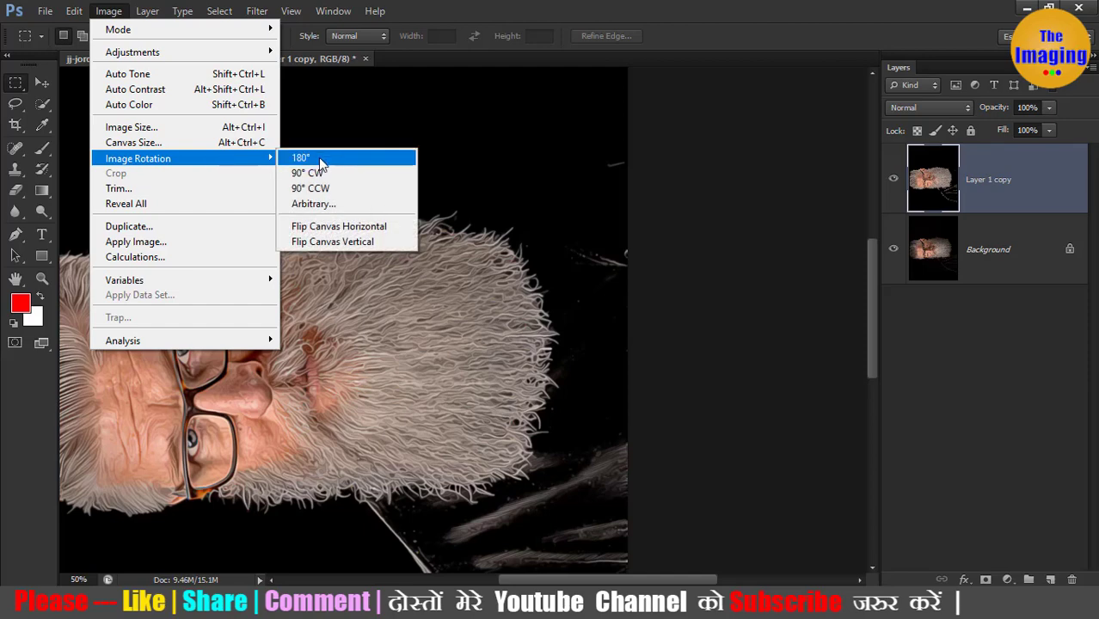
left_click(308, 173)
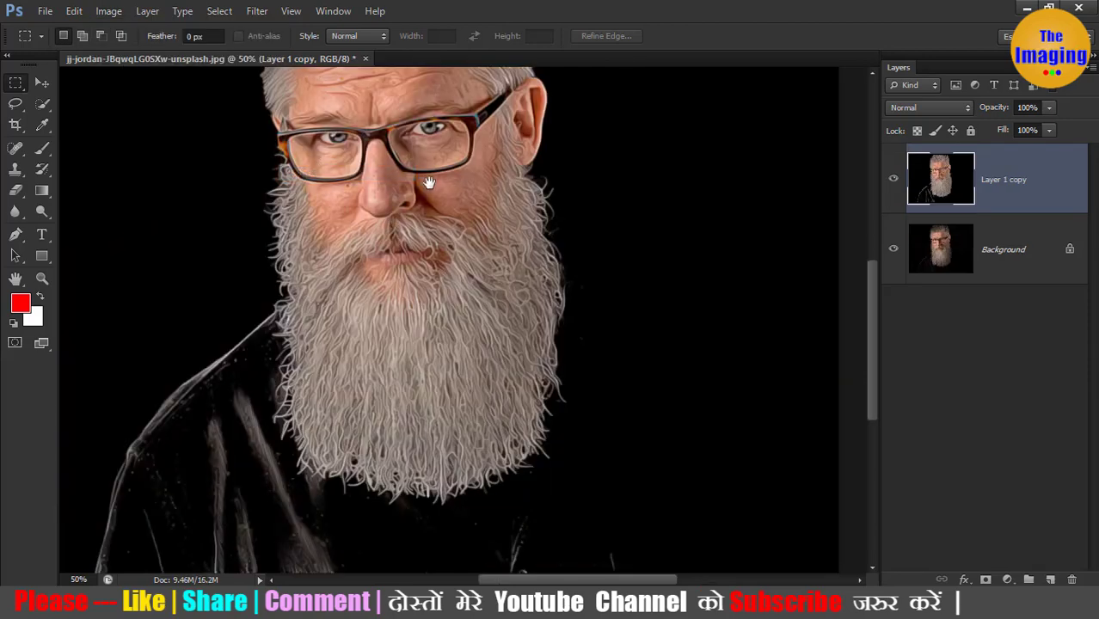
Reapply Diffuse once more, then zoom in and centre the face in view
left_click_drag(417, 191, 411, 247)
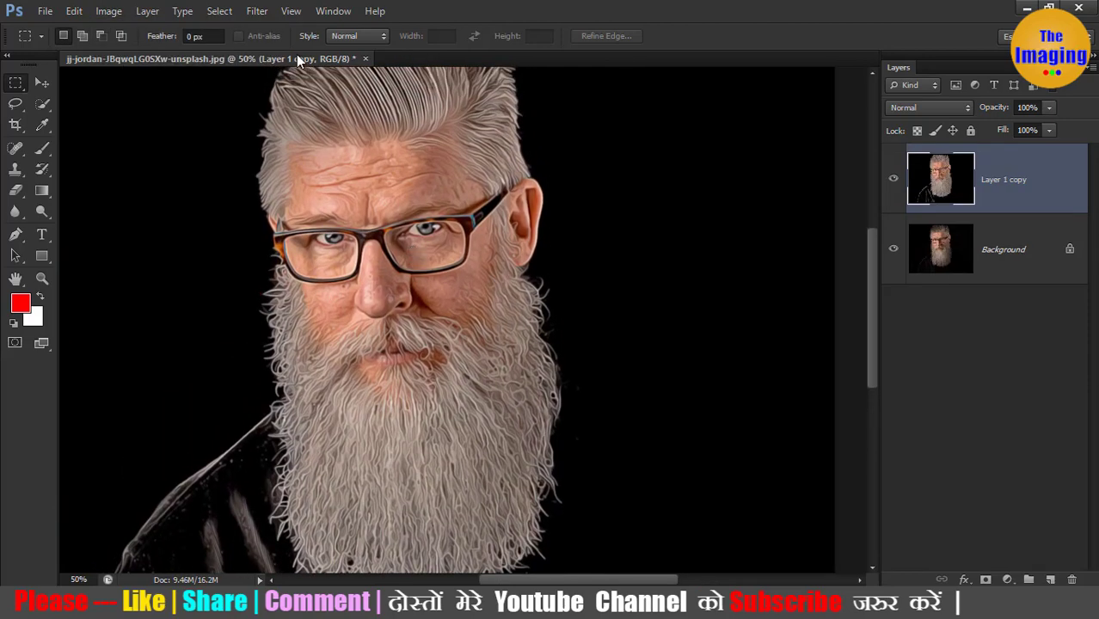
left_click(262, 17)
mouse_move(265, 174)
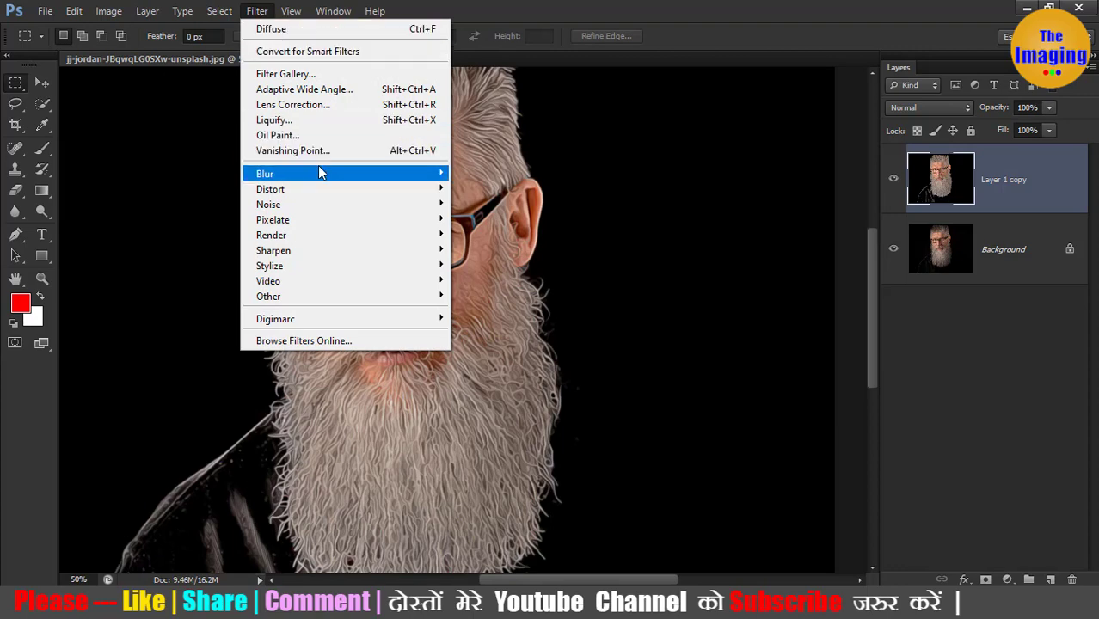
left_click(292, 29)
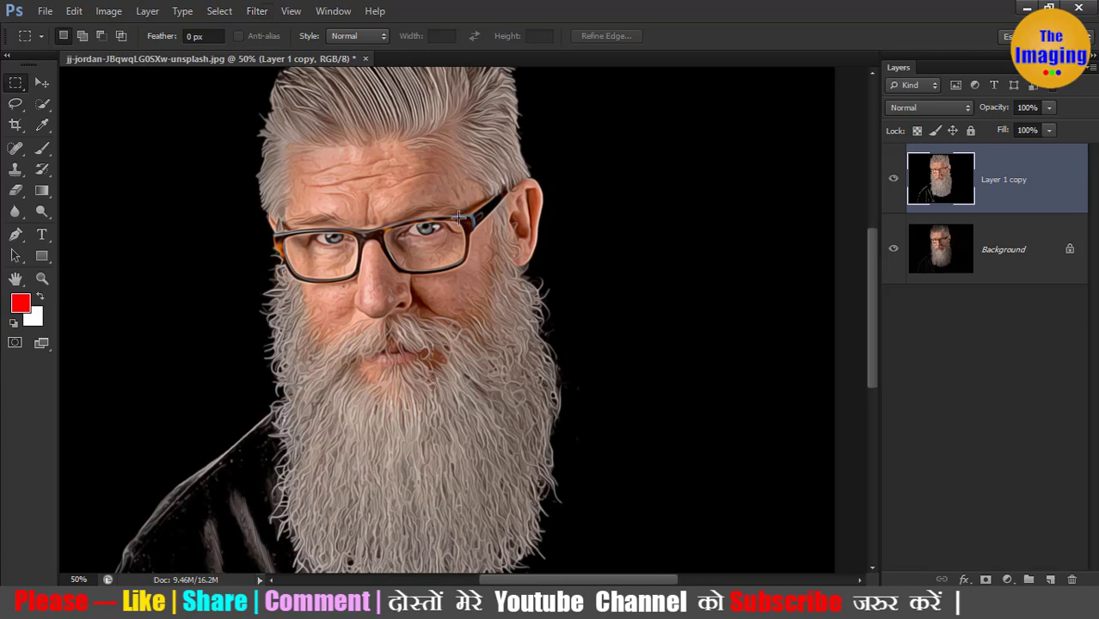
key("ctrl+plus")
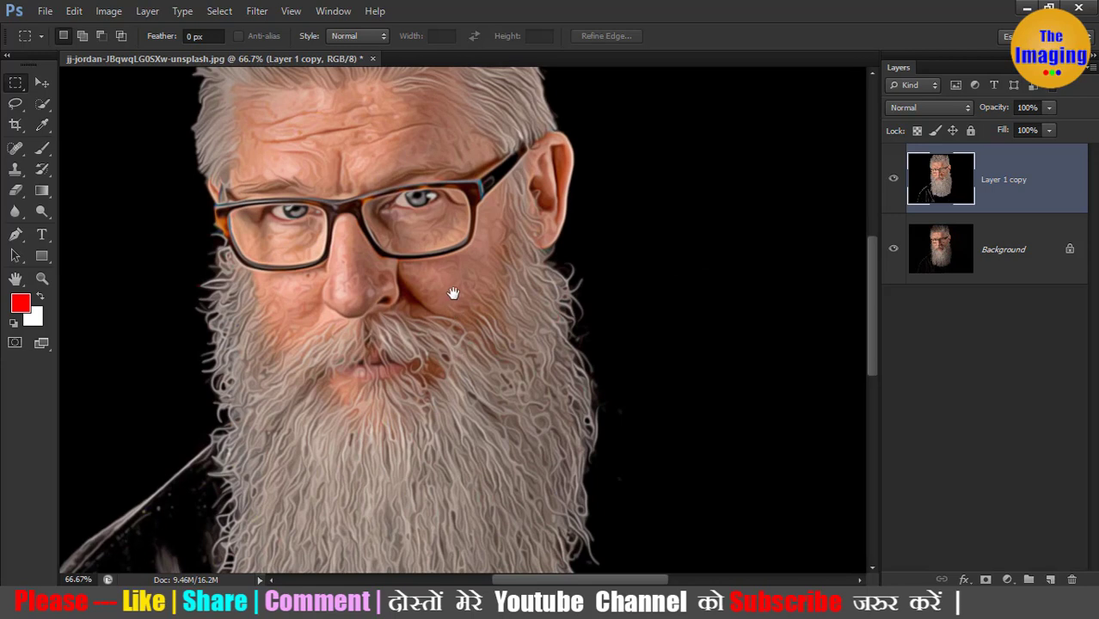
left_click_drag(453, 293, 511, 328)
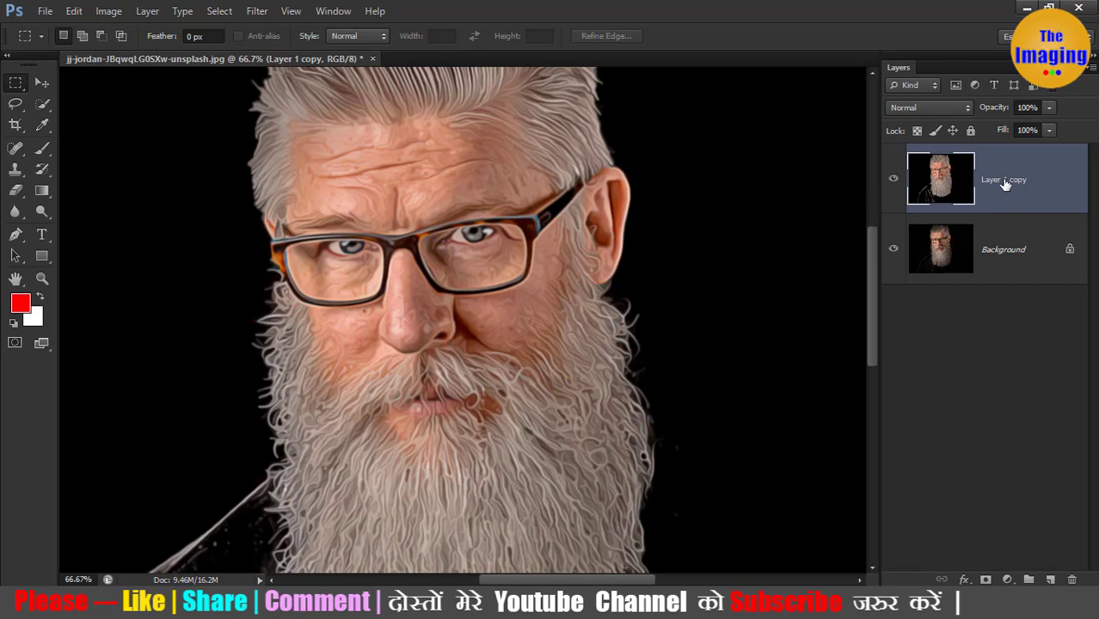
left_click(257, 10)
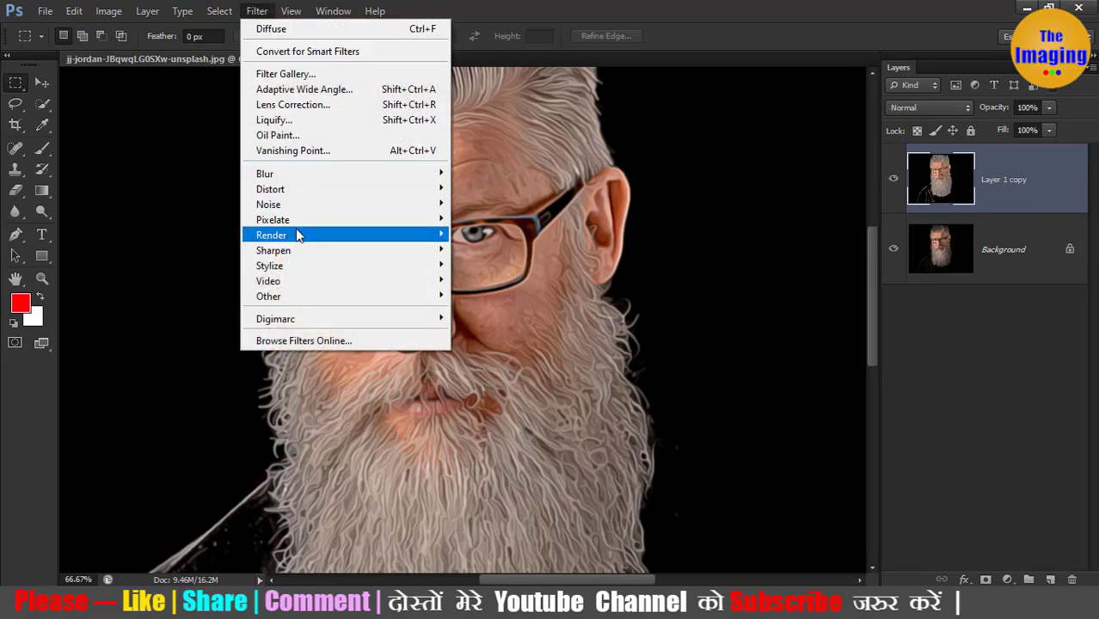
mouse_move(268, 204)
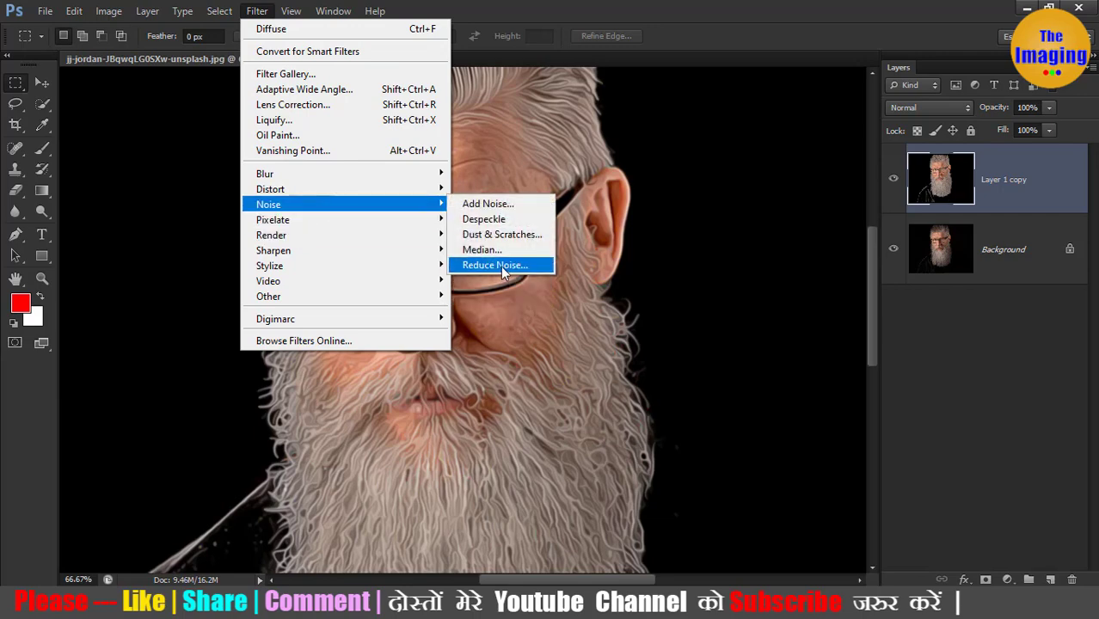
Apply Reduce Noise at Strength 10 with other settings at 0%, then view at 100%
left_click(500, 265)
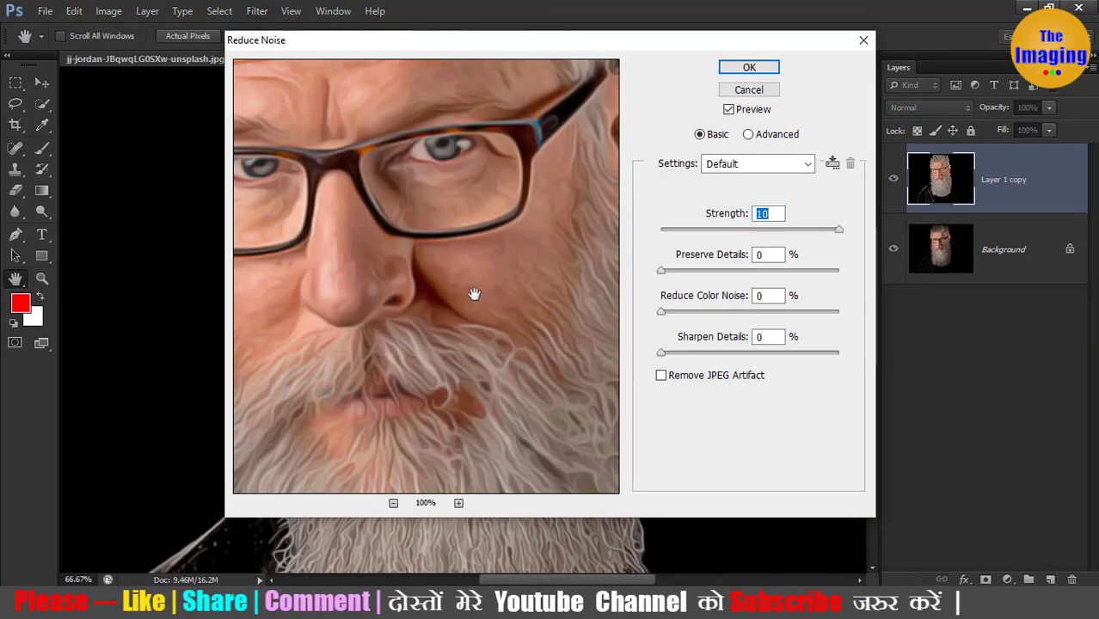
left_click_drag(474, 295, 491, 295)
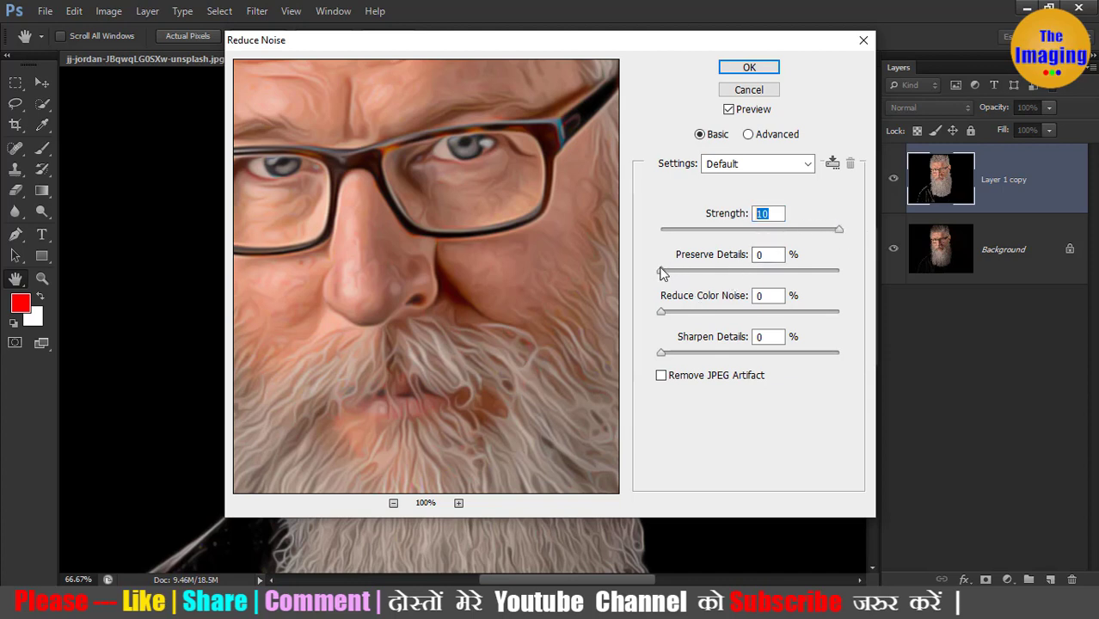
key("Tab")
key("Tab")
key("Tab")
left_click(744, 67)
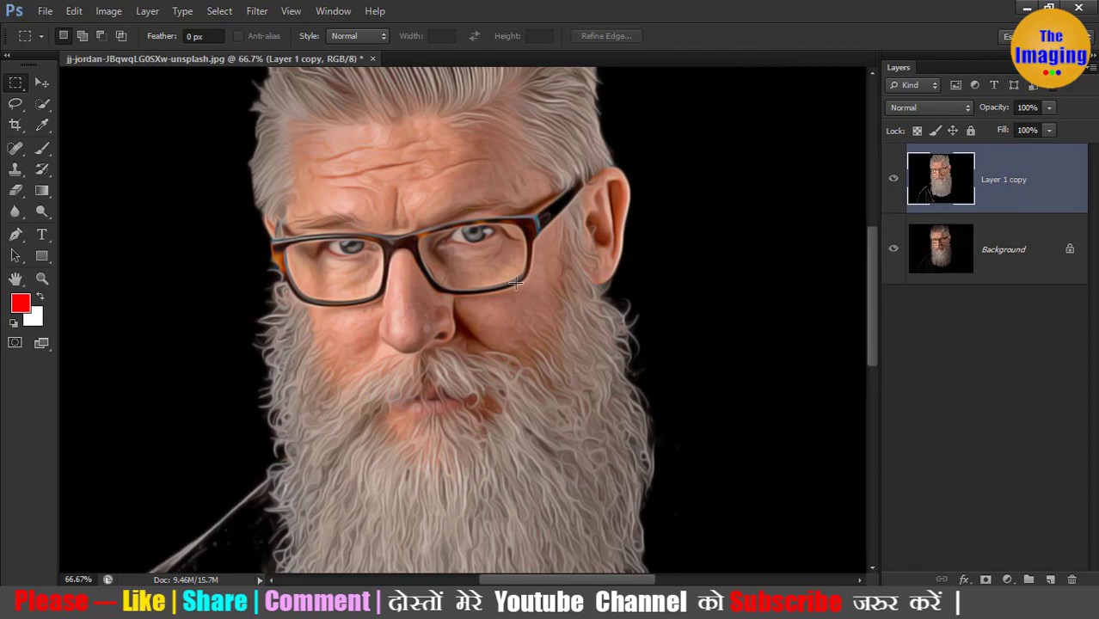
key("ctrl+plus")
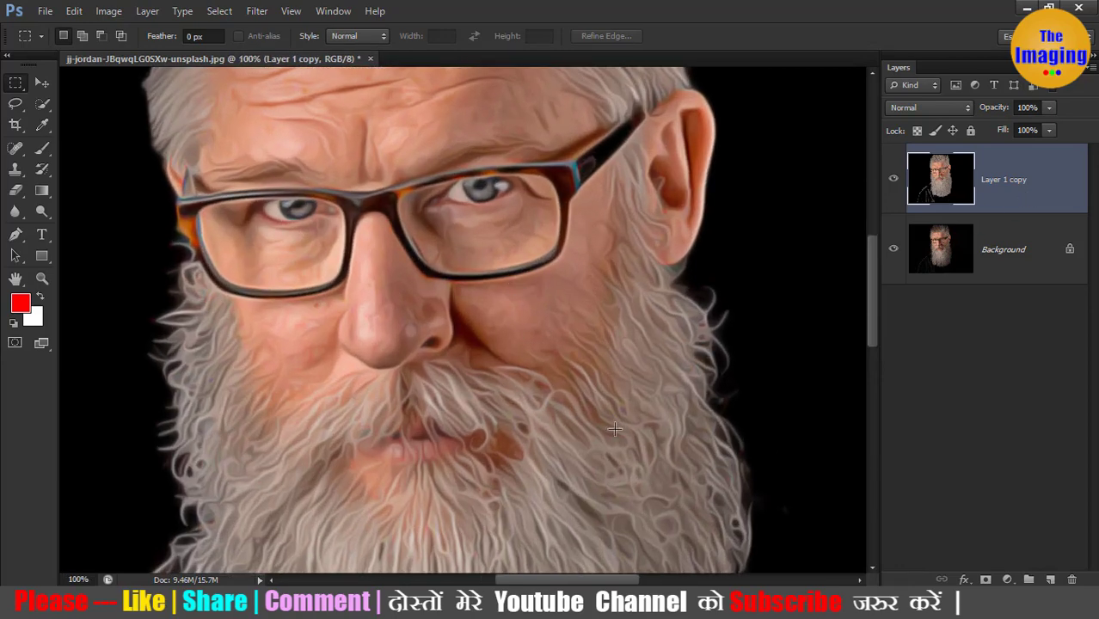
Apply Unsharp Mask to Layer 1 copy: Amount 50%, Radius 1 pixel, Threshold 0
left_click(256, 11)
mouse_move(269, 265)
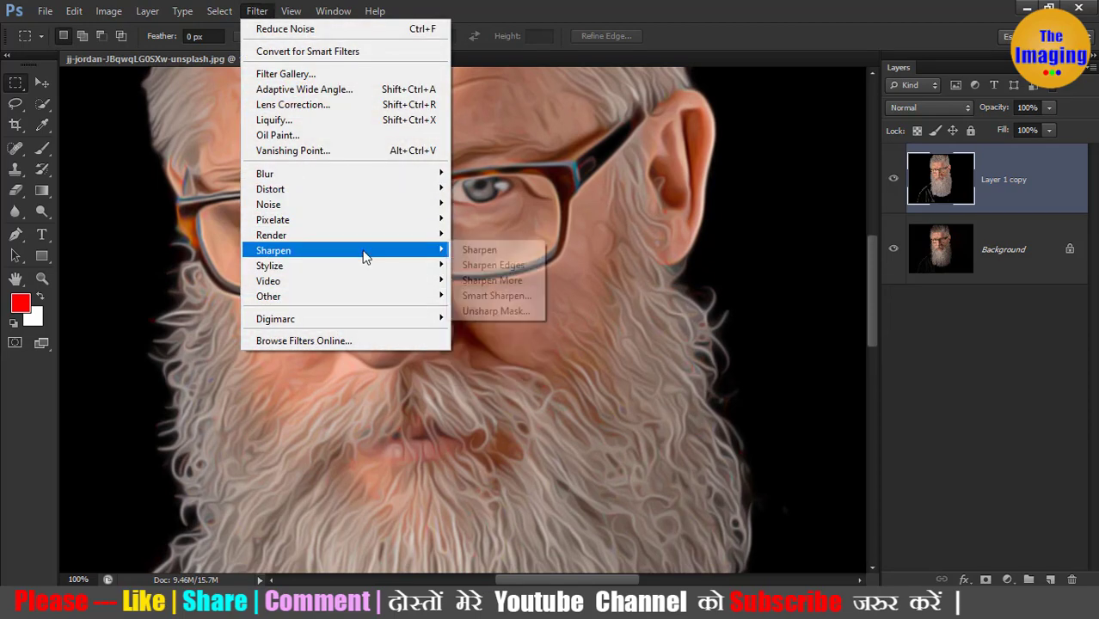
left_click(495, 307)
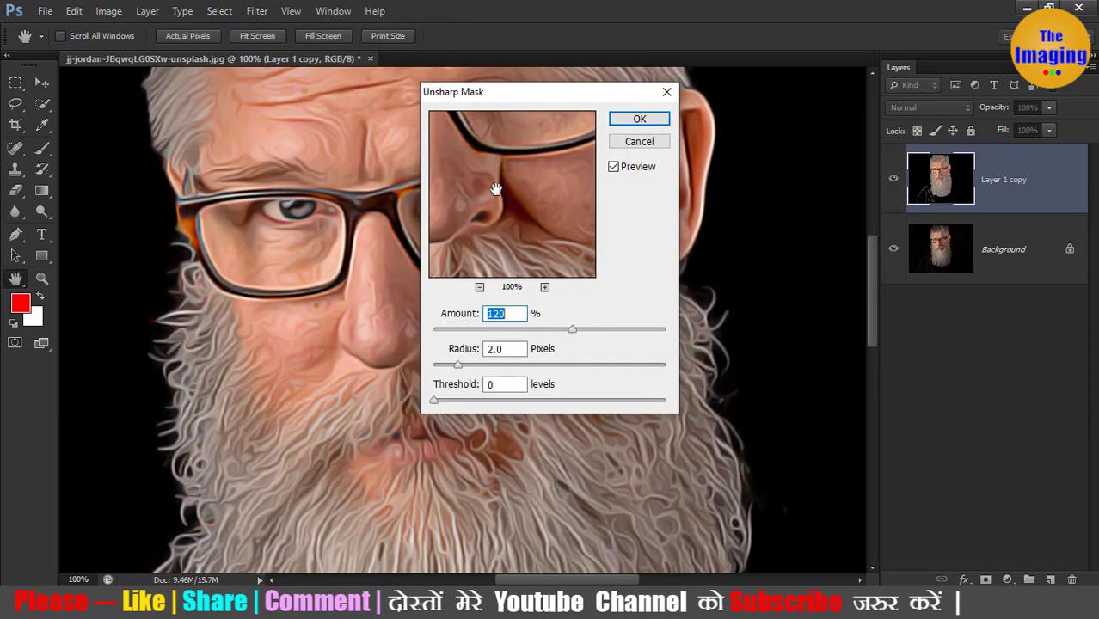
left_click_drag(491, 186, 503, 228)
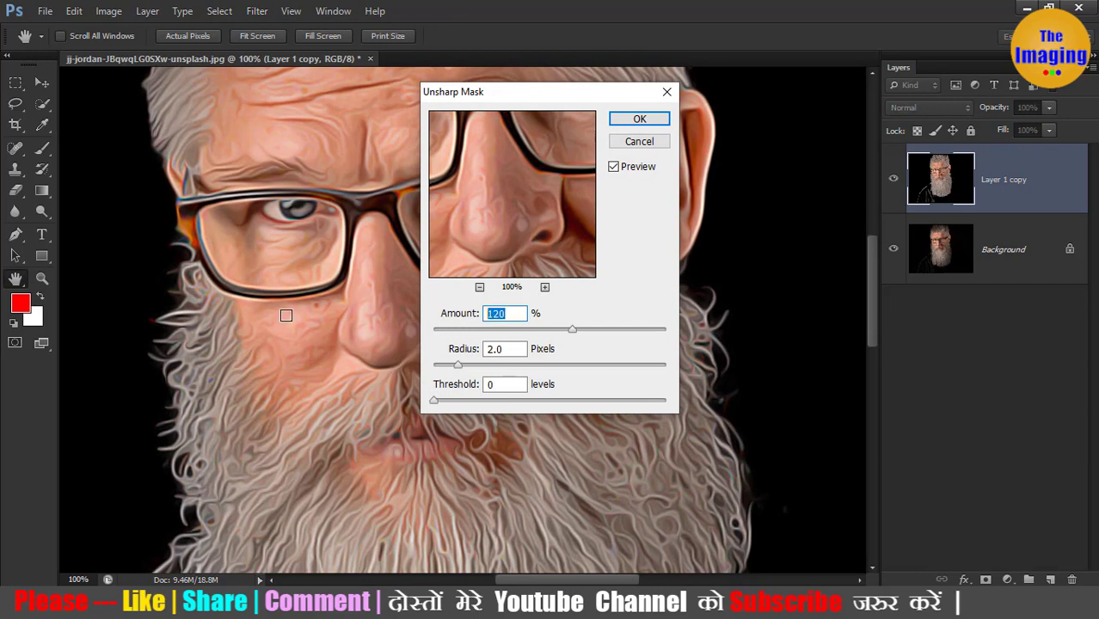
type("50")
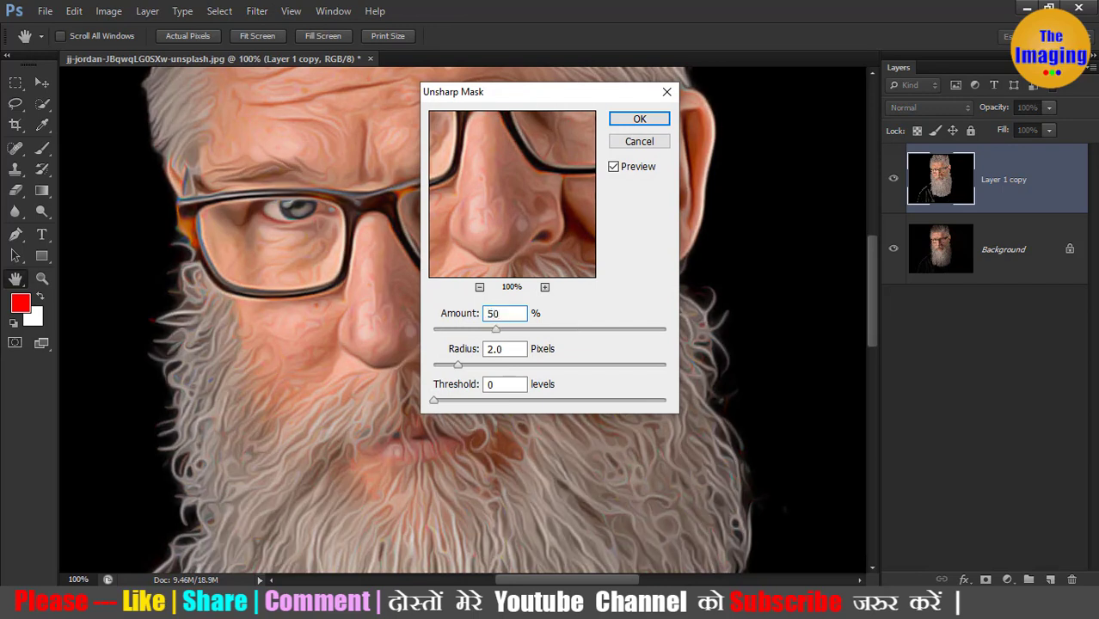
double_click(499, 349)
type("1")
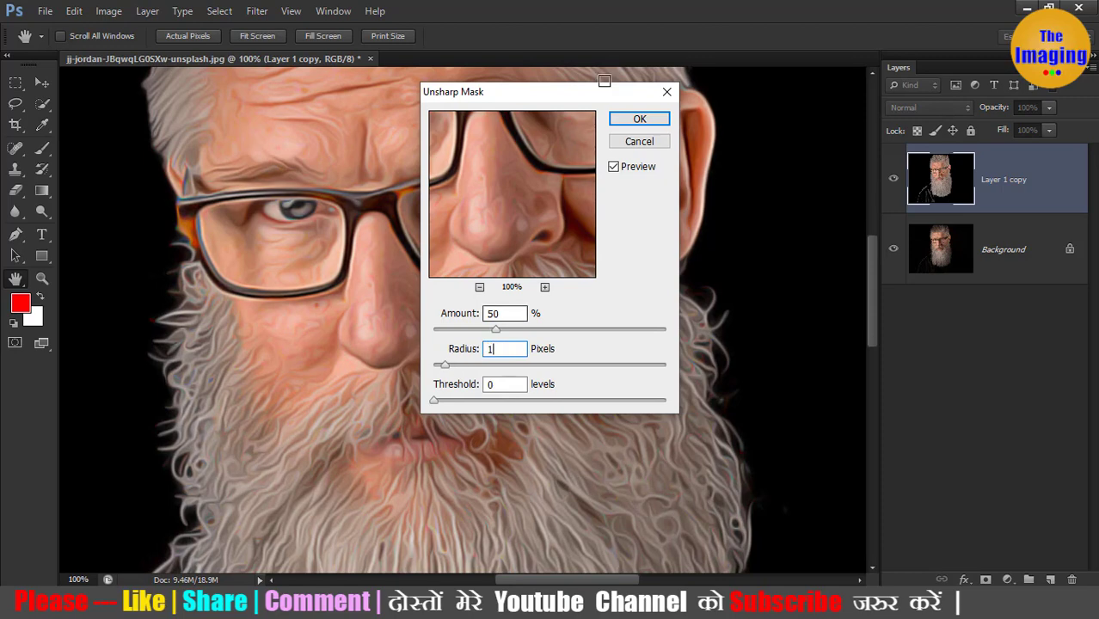
left_click(638, 120)
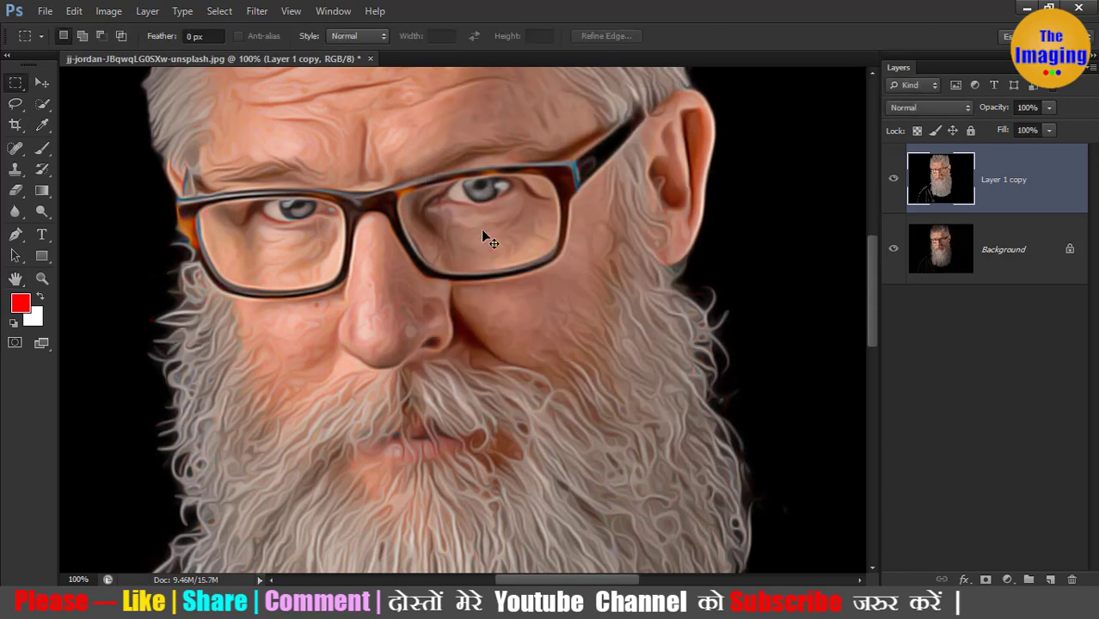
key("ctrl+minus")
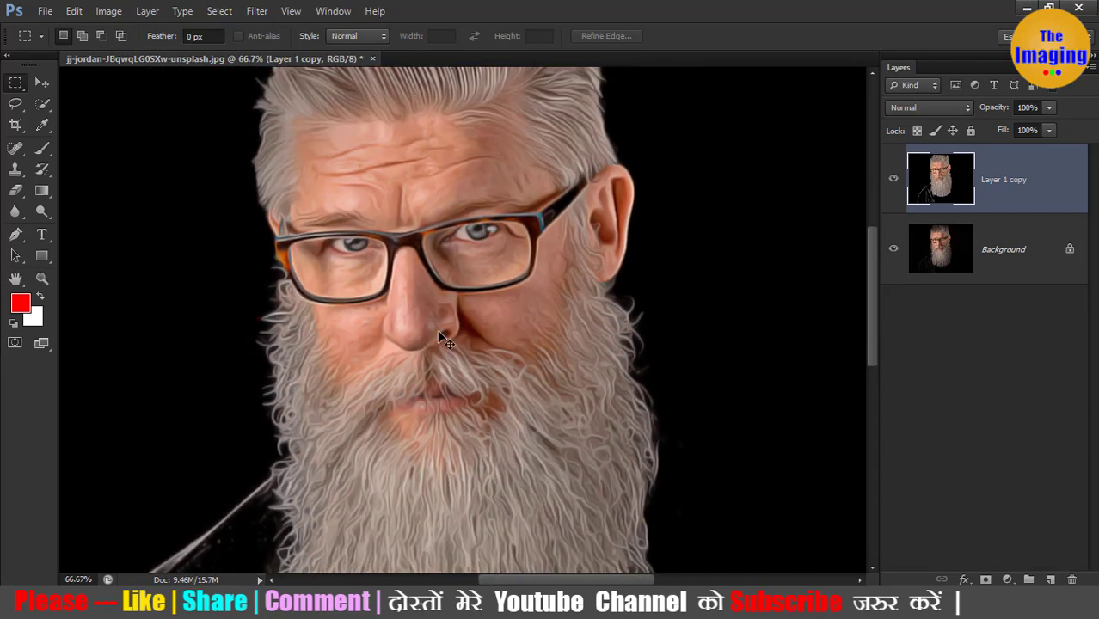
key("ctrl+plus")
scroll(537, 326, "up", 1)
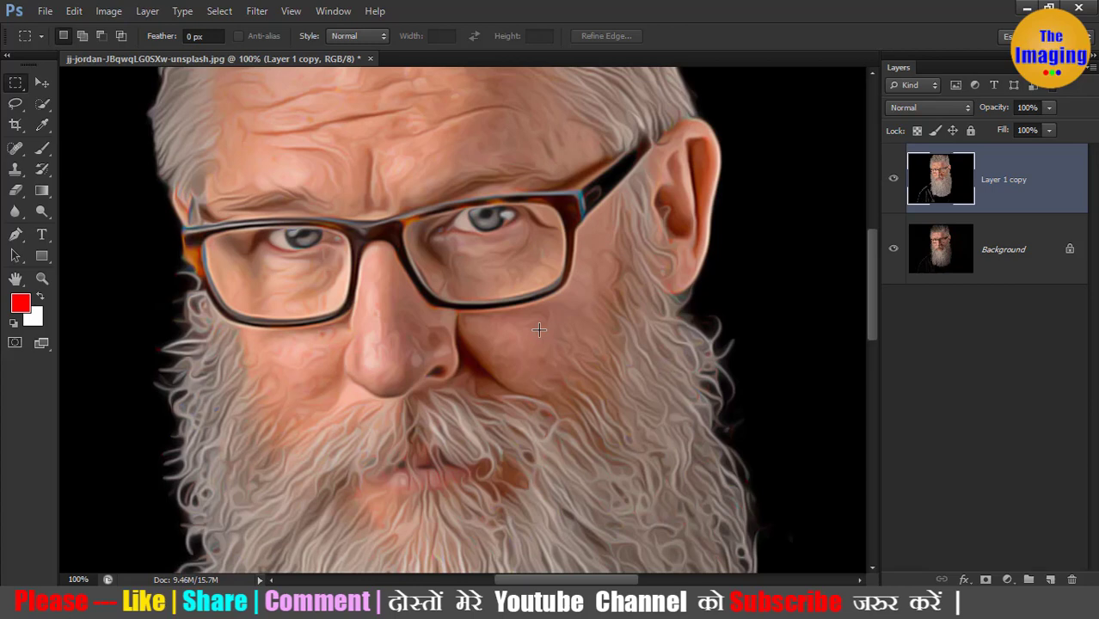
Toggle Layer 1 copy's visibility to compare with the original, then pick the Smudge tool
left_click(893, 179)
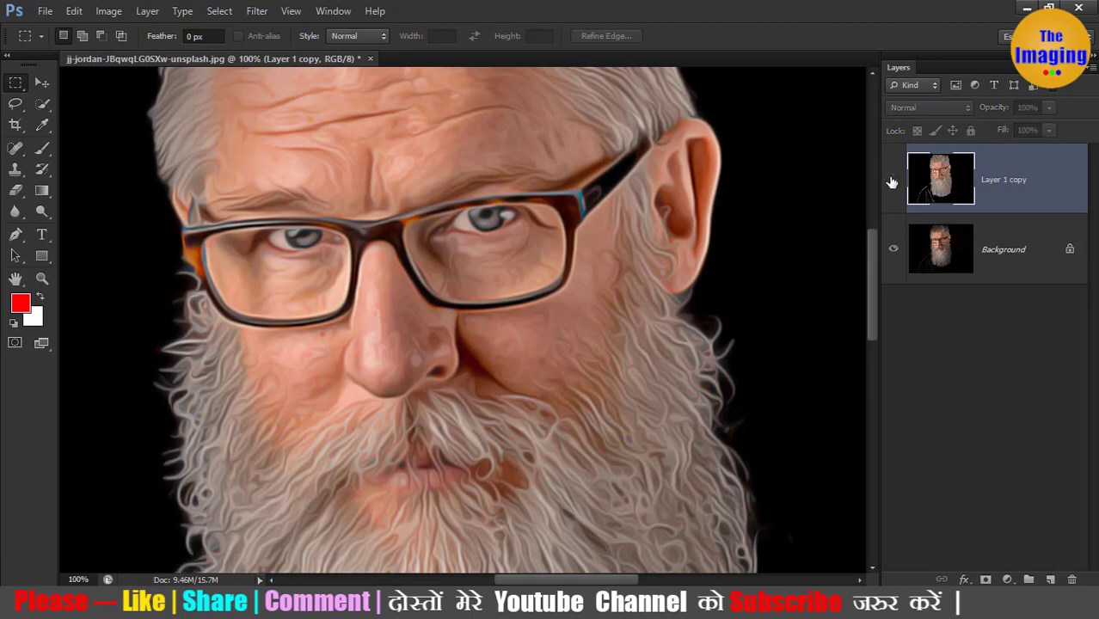
left_click(893, 179)
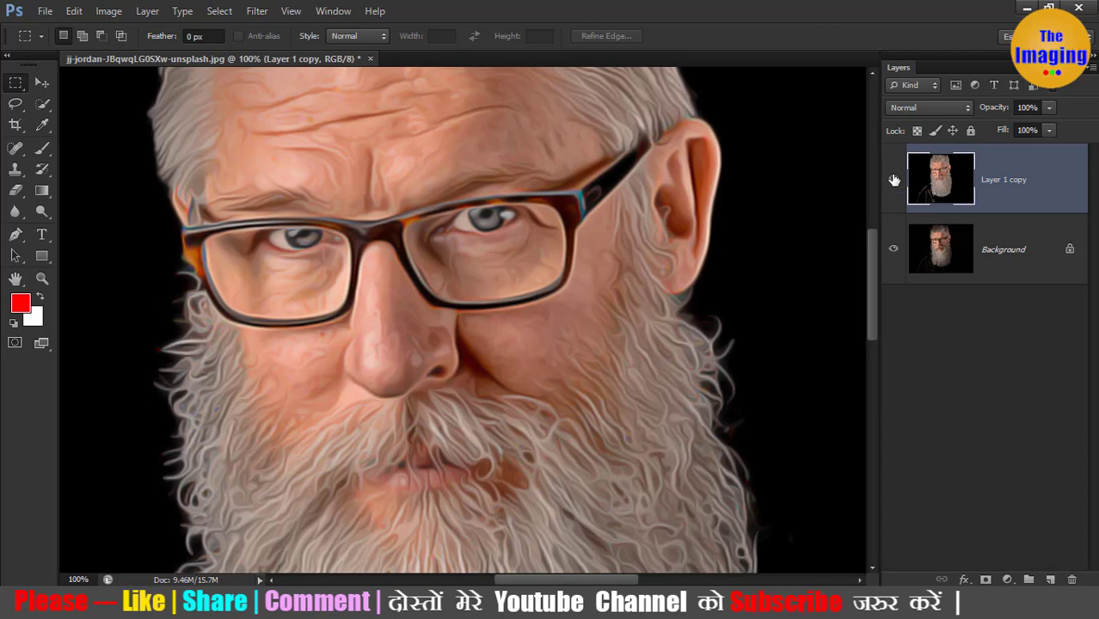
key("r")
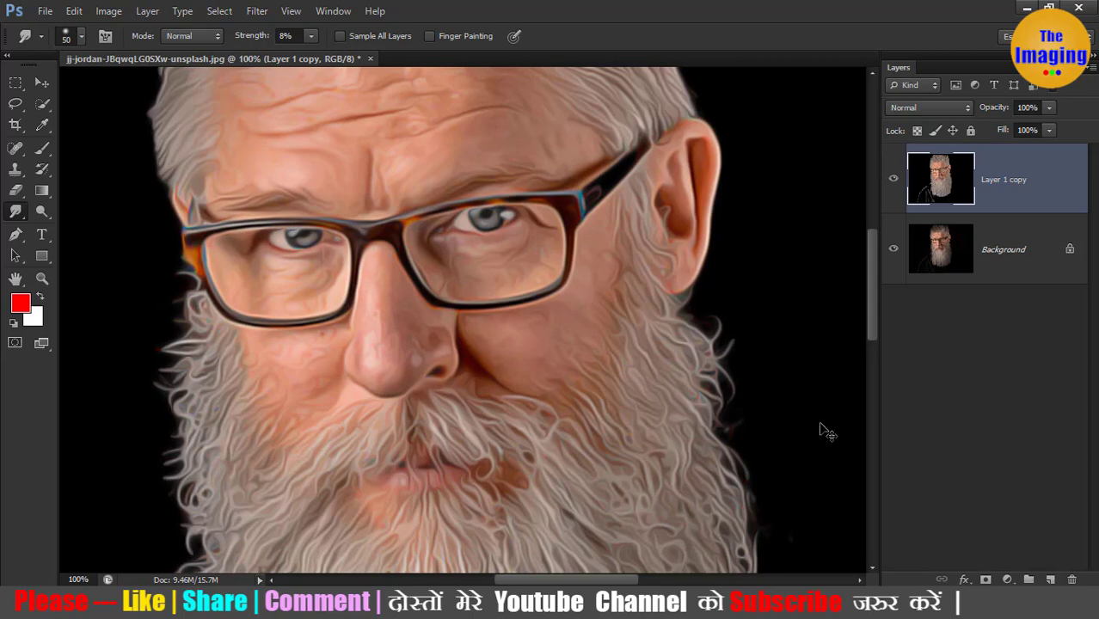
key("ctrl+minus")
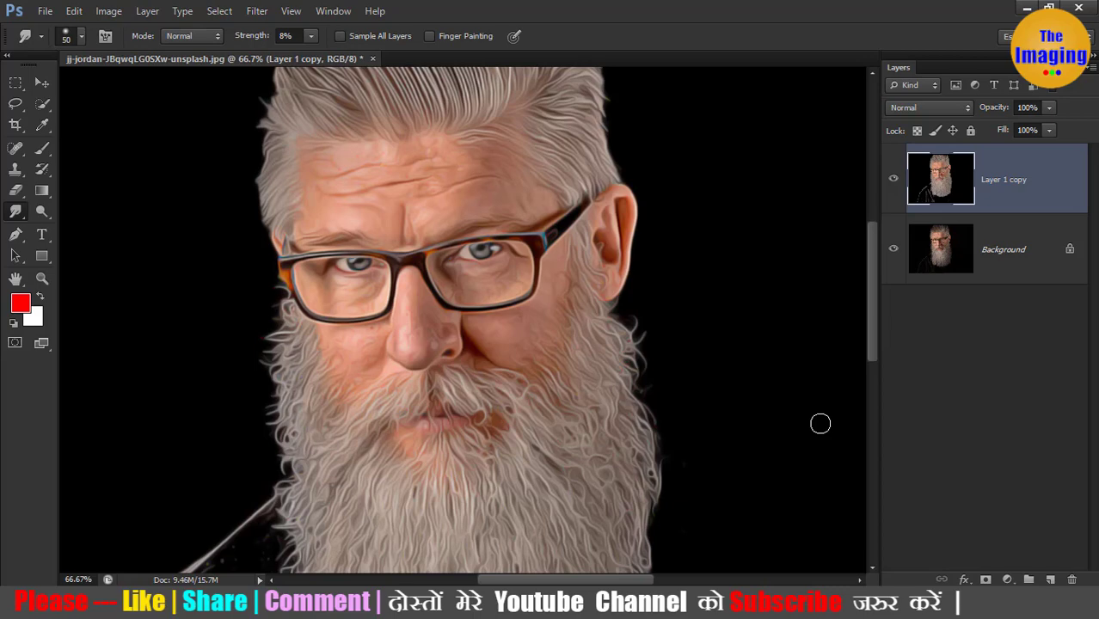
key("ctrl+plus")
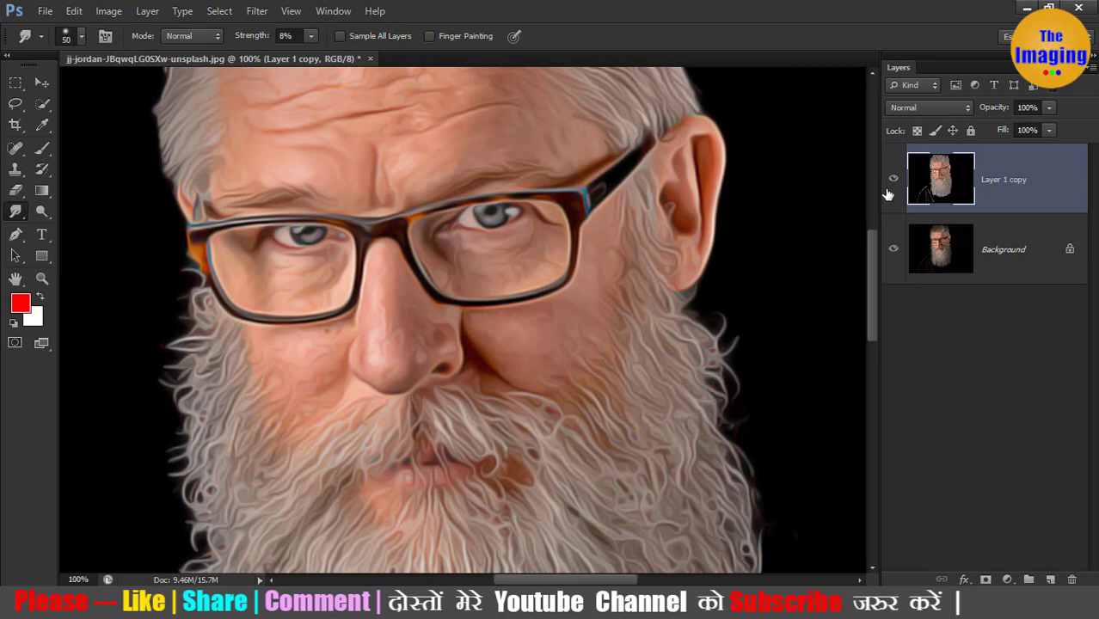
Show the portrait in full-screen mode with panels hidden, shifted rightward in view
key("f")
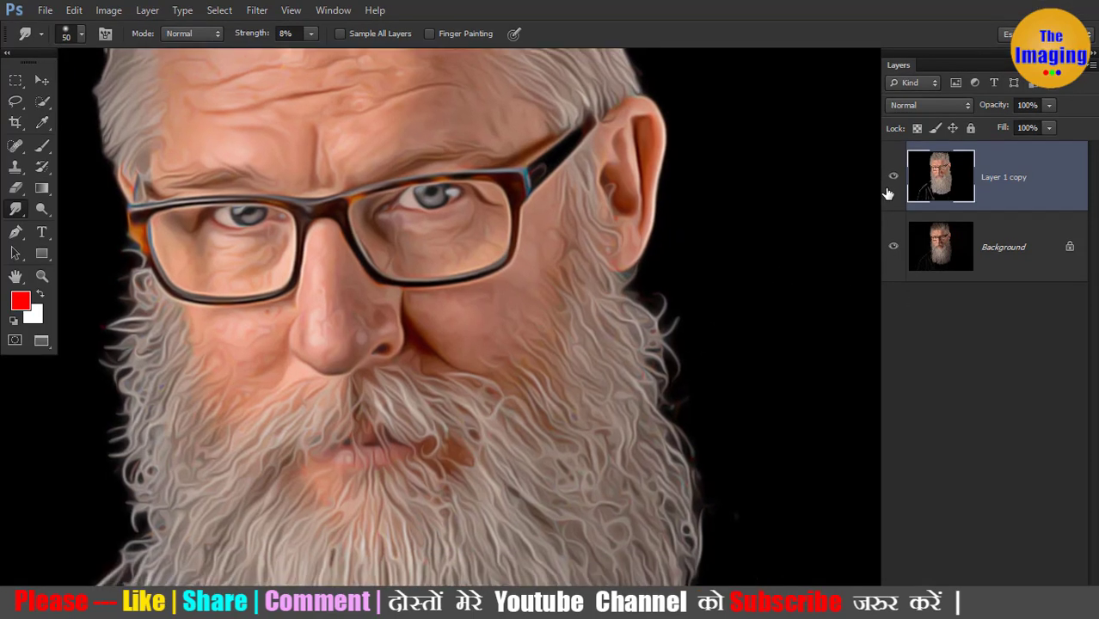
key("f")
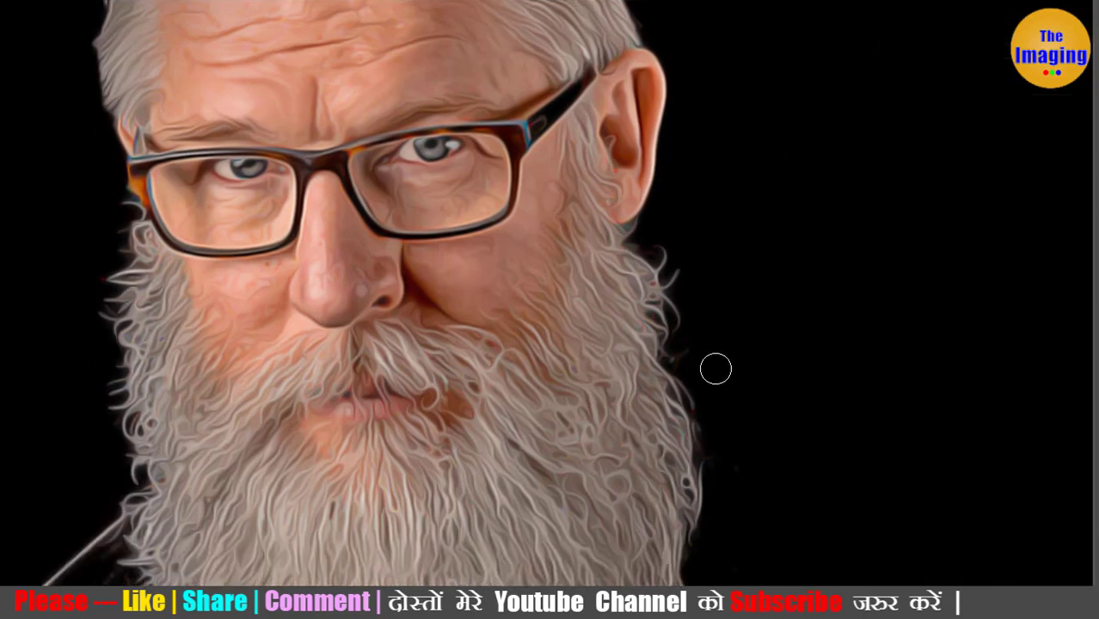
left_click_drag(510, 369, 640, 365)
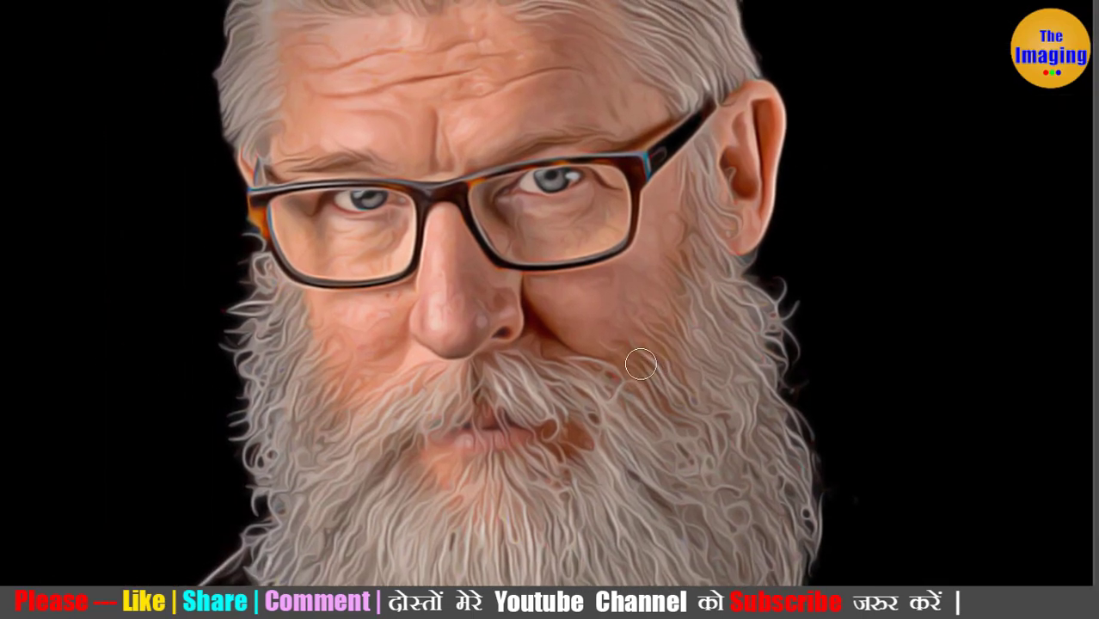
Flip between the original photo and the painted result, ending on the painted look
key("ctrl+z")
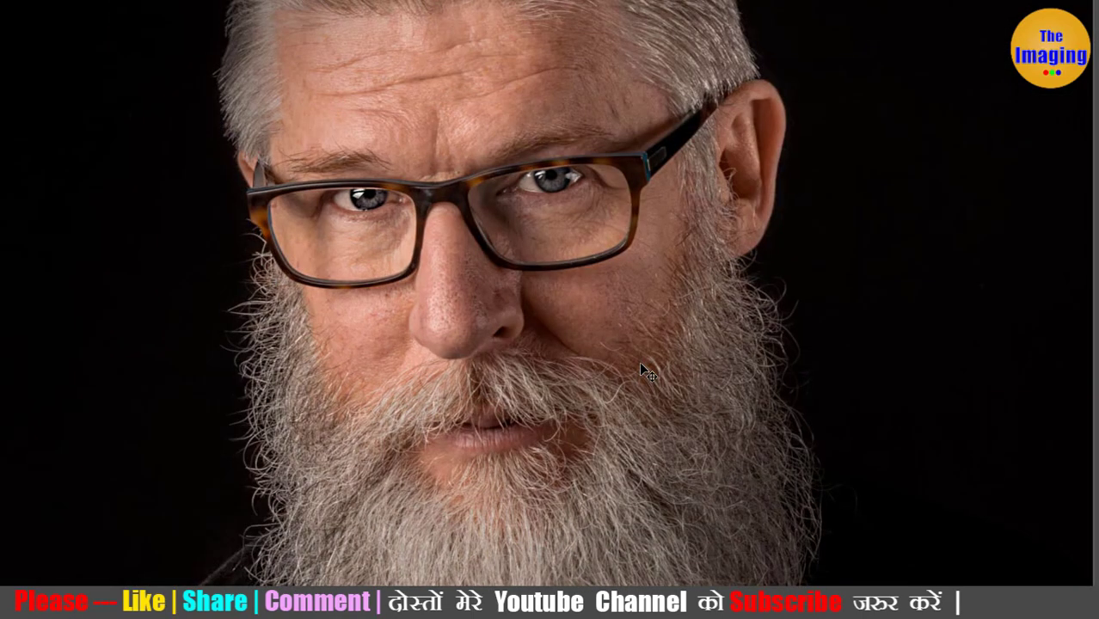
key("ctrl+z")
key("ctrl+z")
key("ctrl+z")
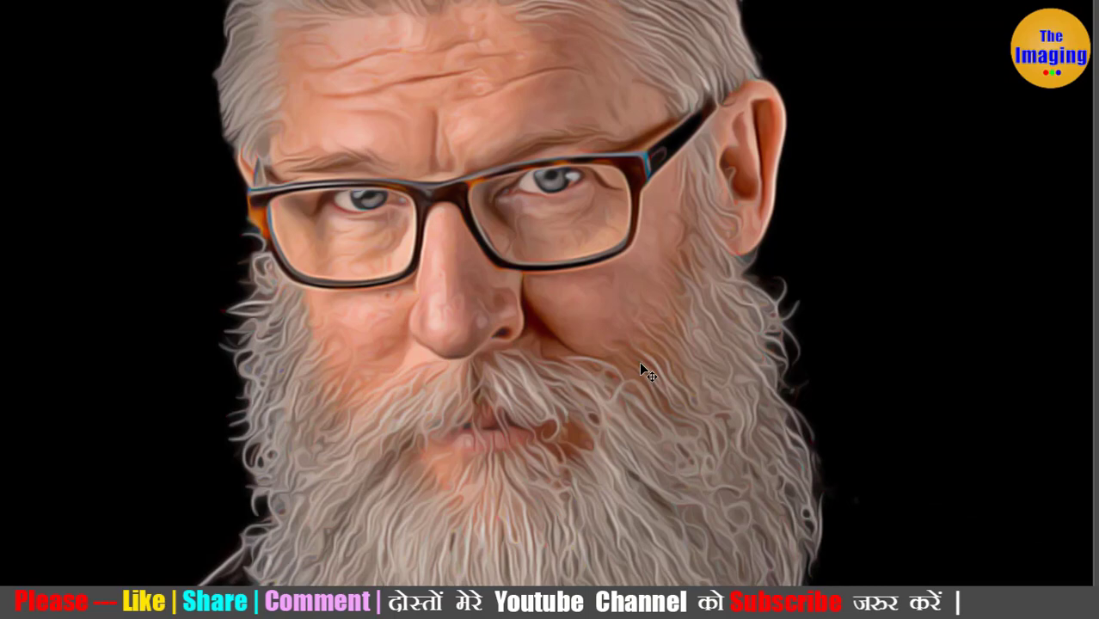
key("ctrl+z")
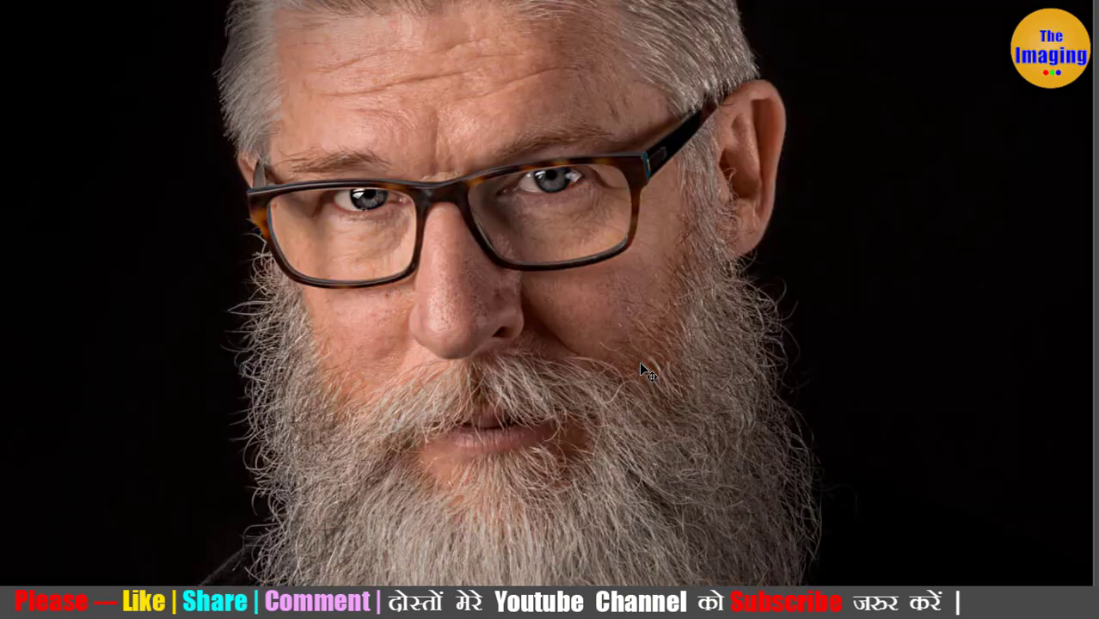
key("ctrl+z")
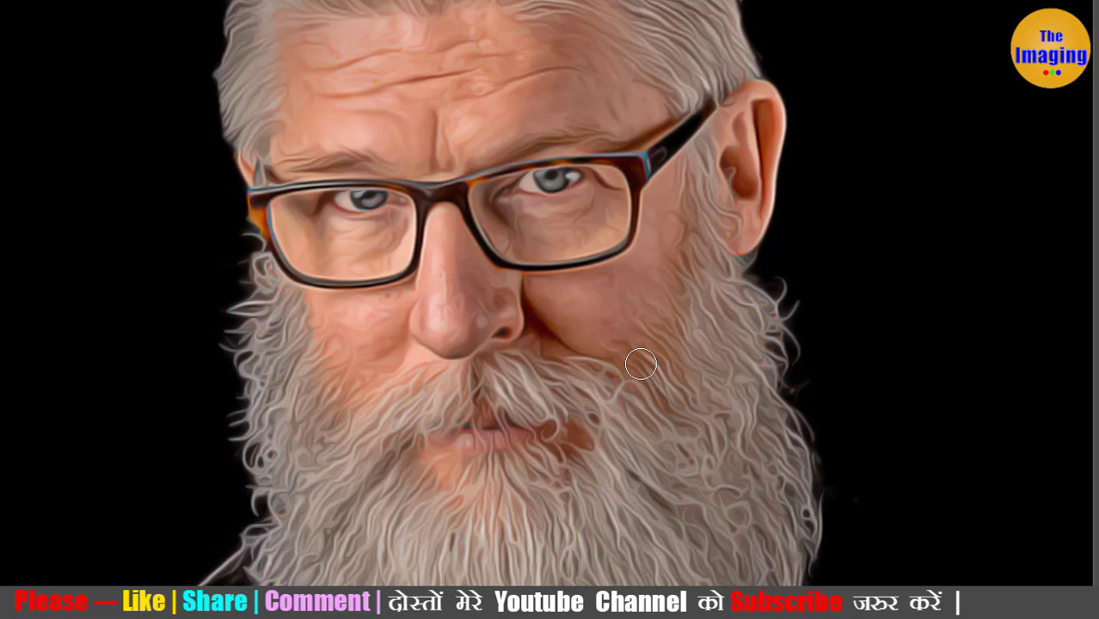
key("ctrl+minus")
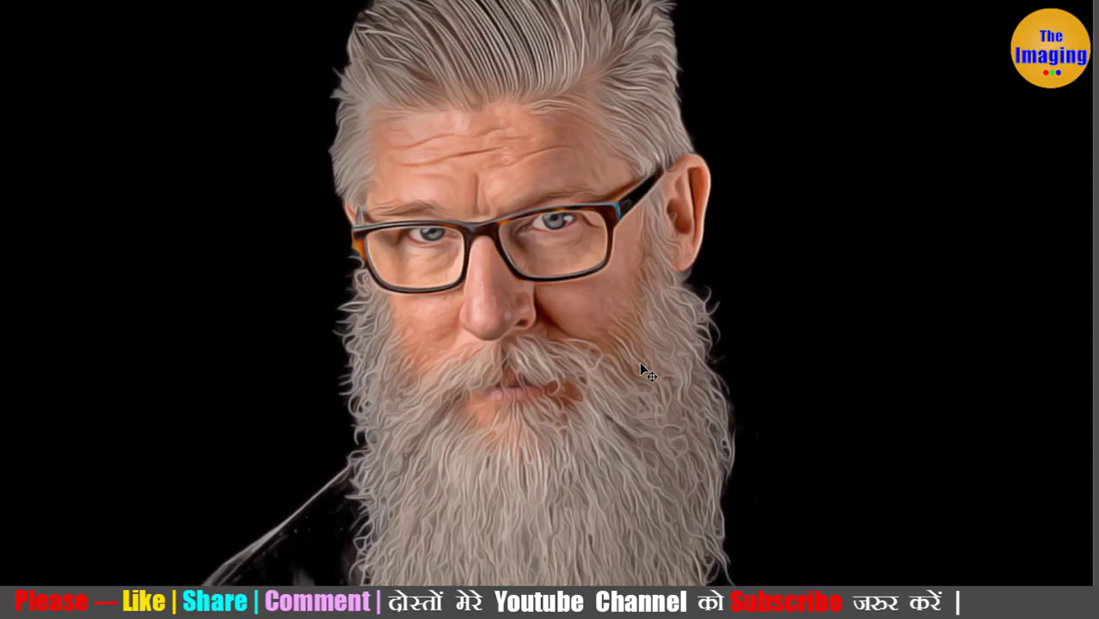